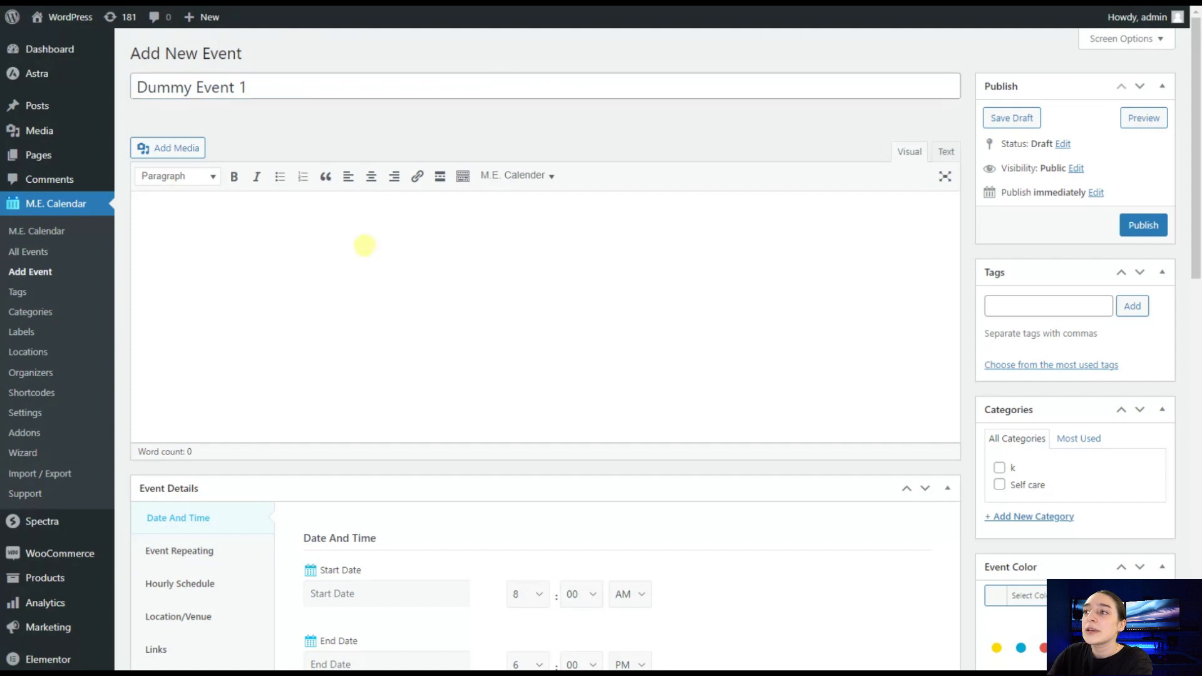
Set the event's start date to 2023-08-04 and its end hour to 4 PM
scroll(379, 283, "down", 5)
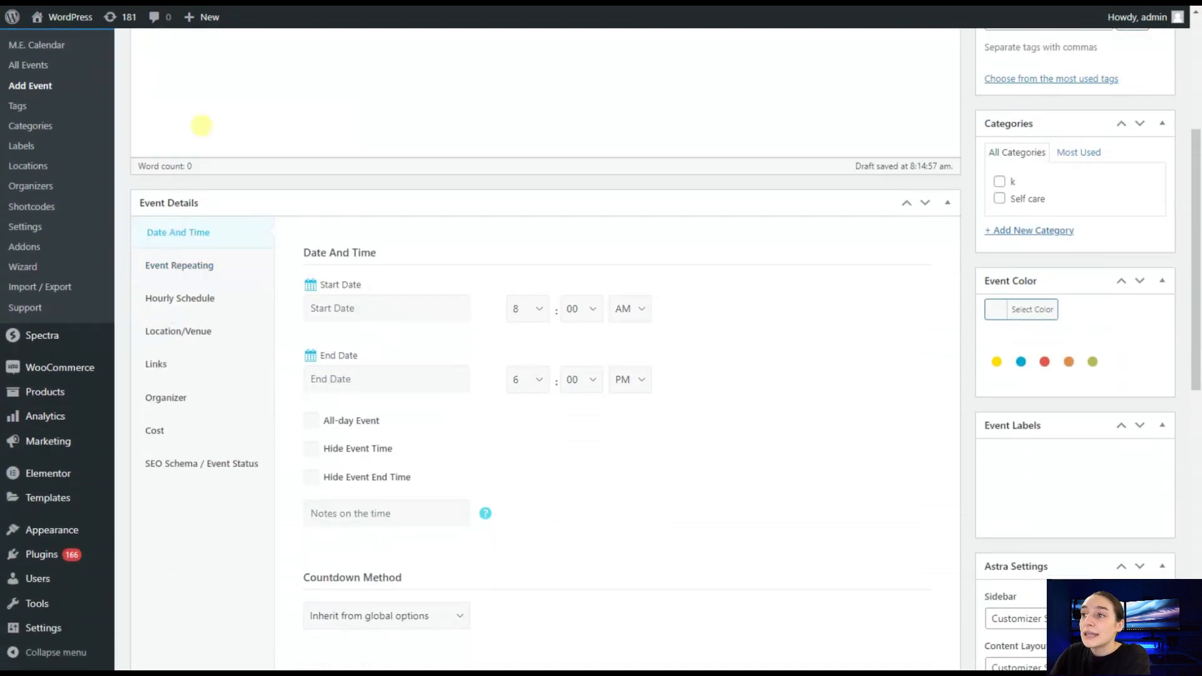
scroll(276, 405, "down", 1)
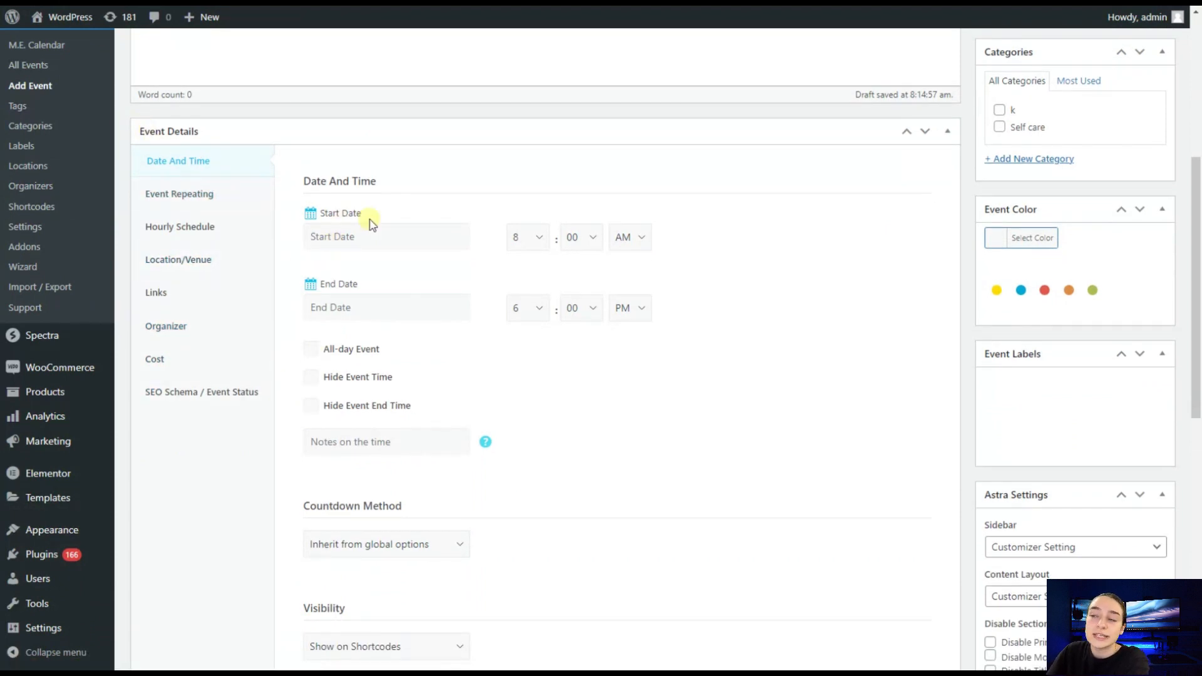
left_click(420, 242)
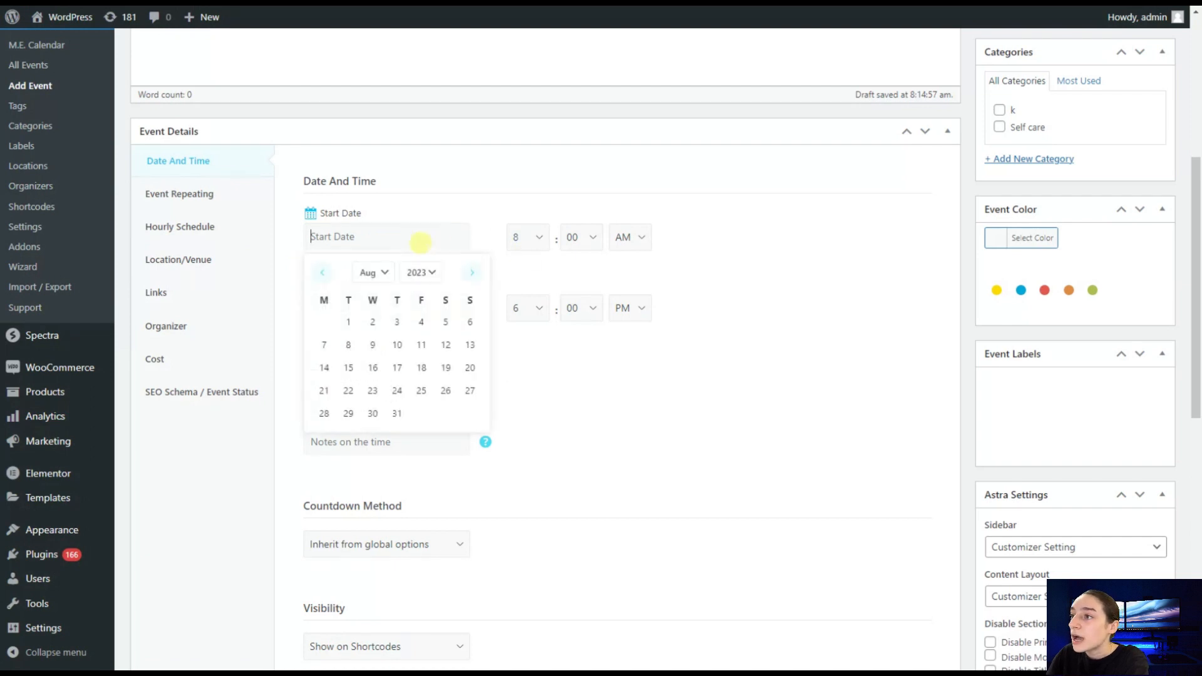
left_click(420, 323)
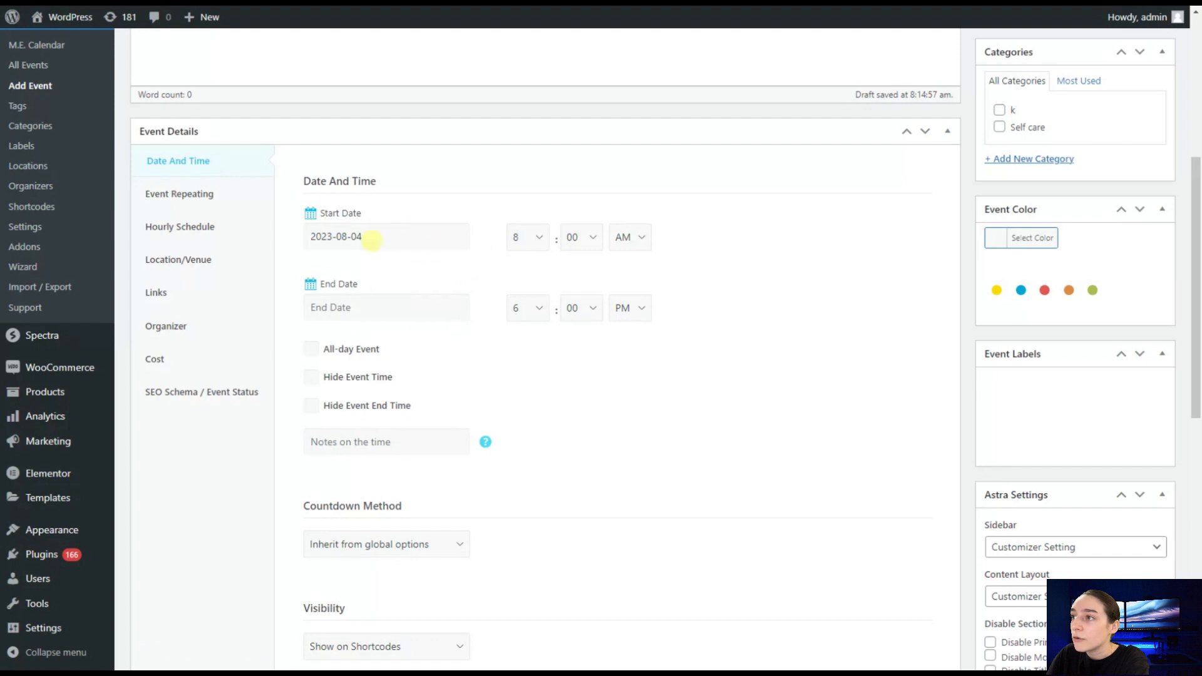
left_click(365, 232)
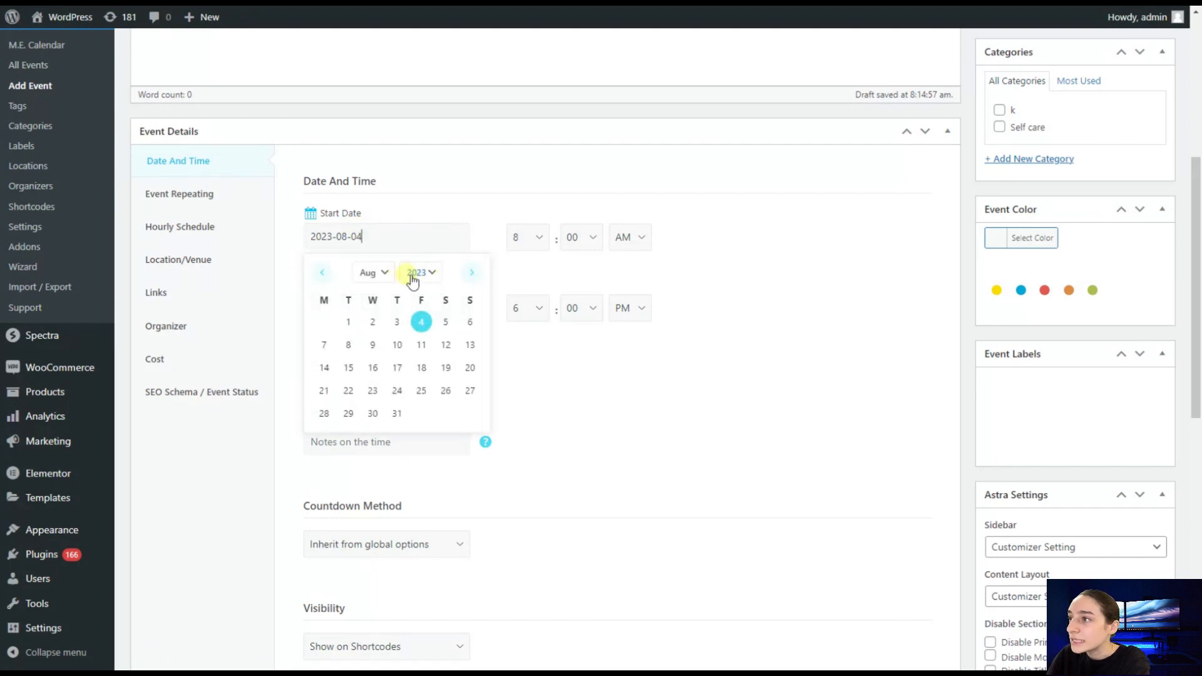
left_click(418, 220)
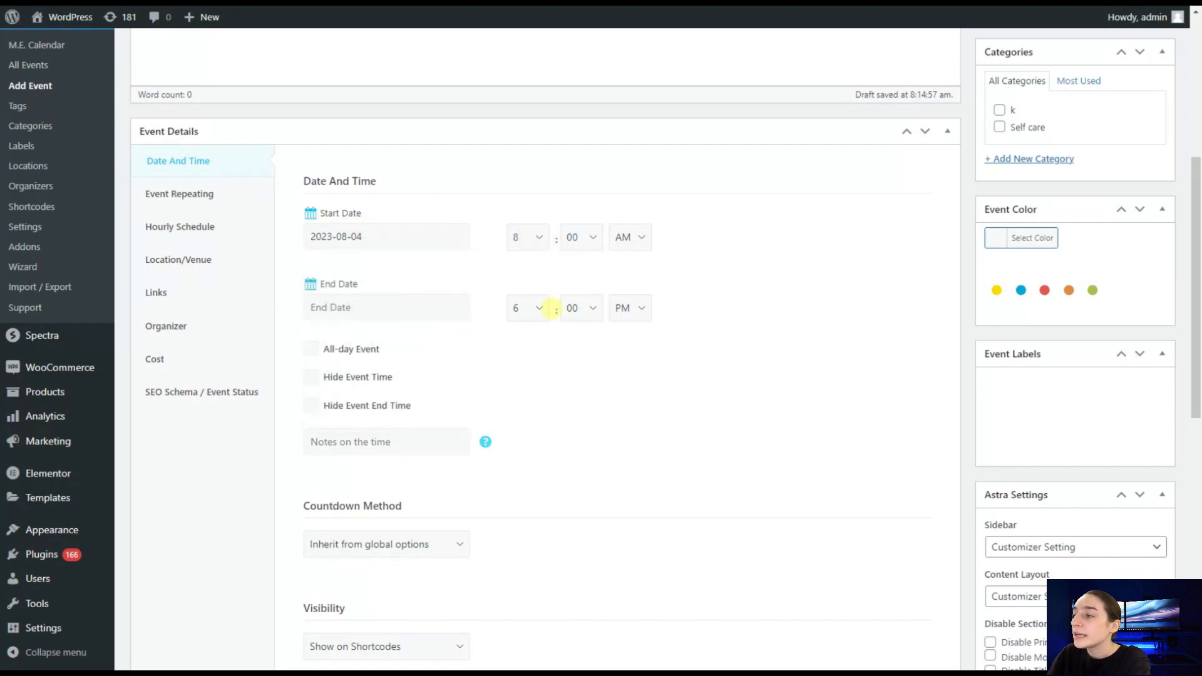
left_click(540, 309)
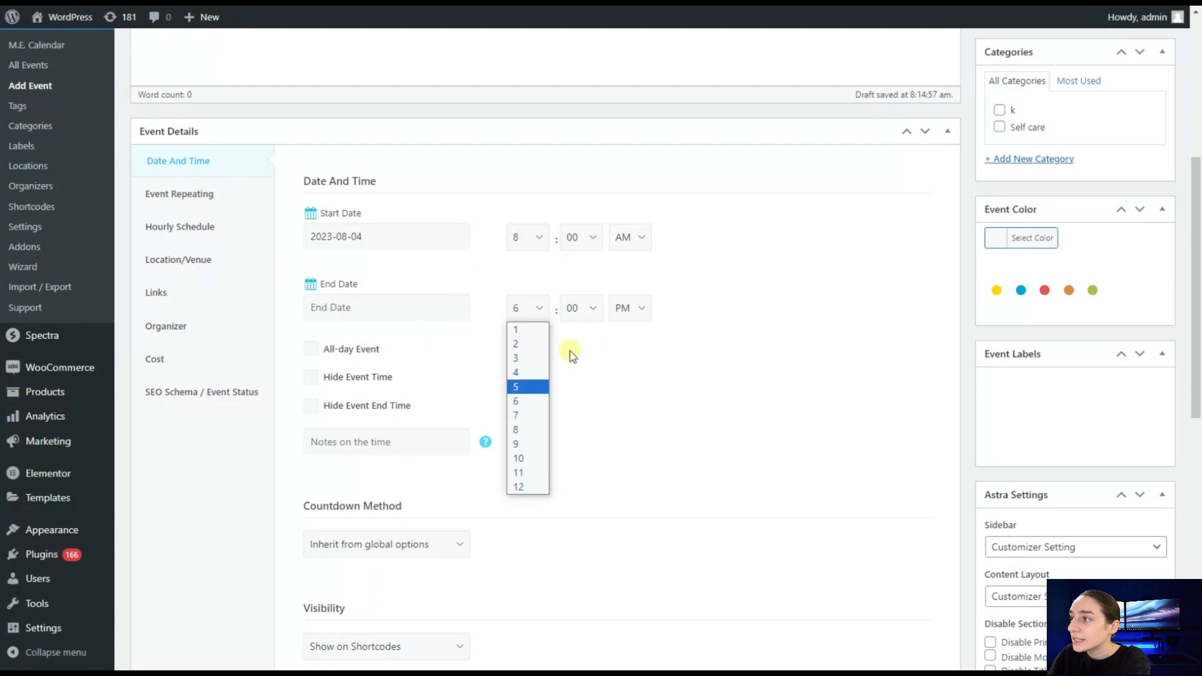
left_click(529, 372)
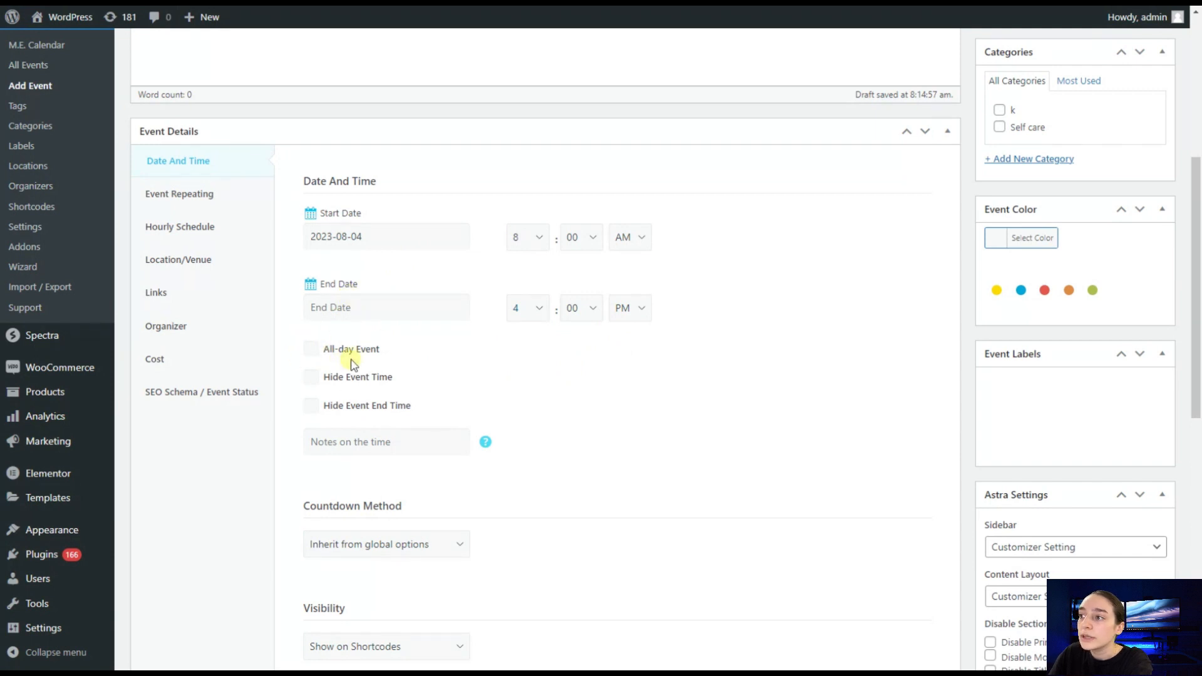
Set the event's countdown method to Count to Event Start
scroll(349, 357, "down", 1)
scroll(351, 357, "down", 1)
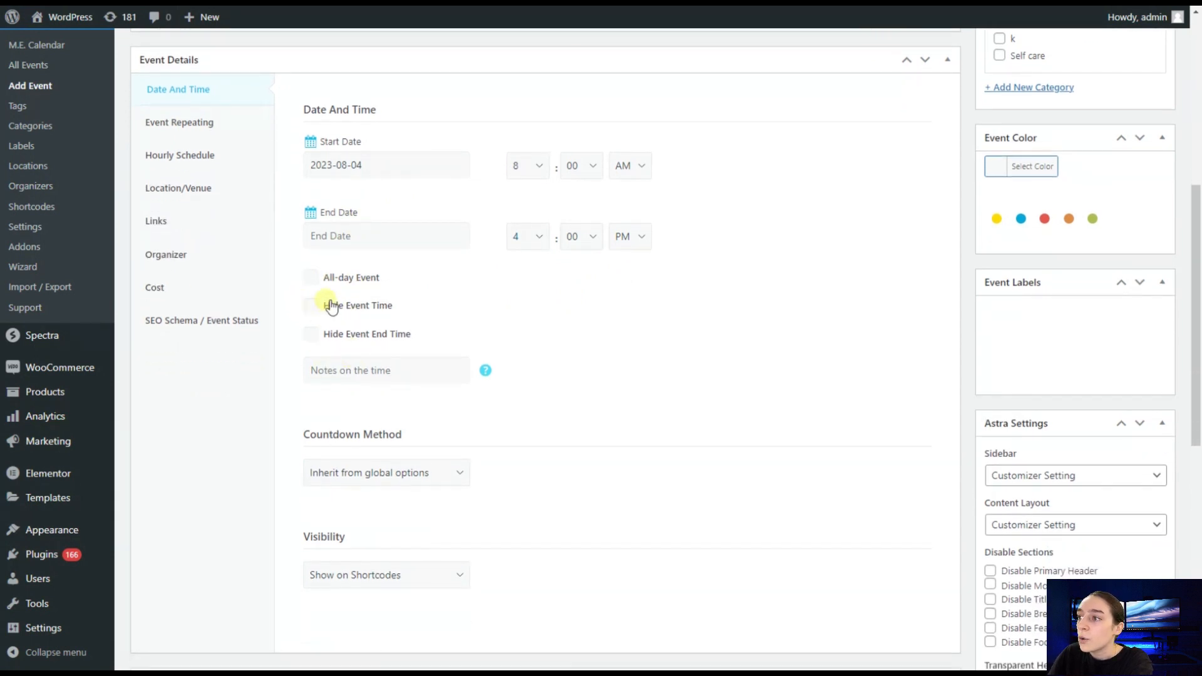
scroll(338, 395, "down", 2)
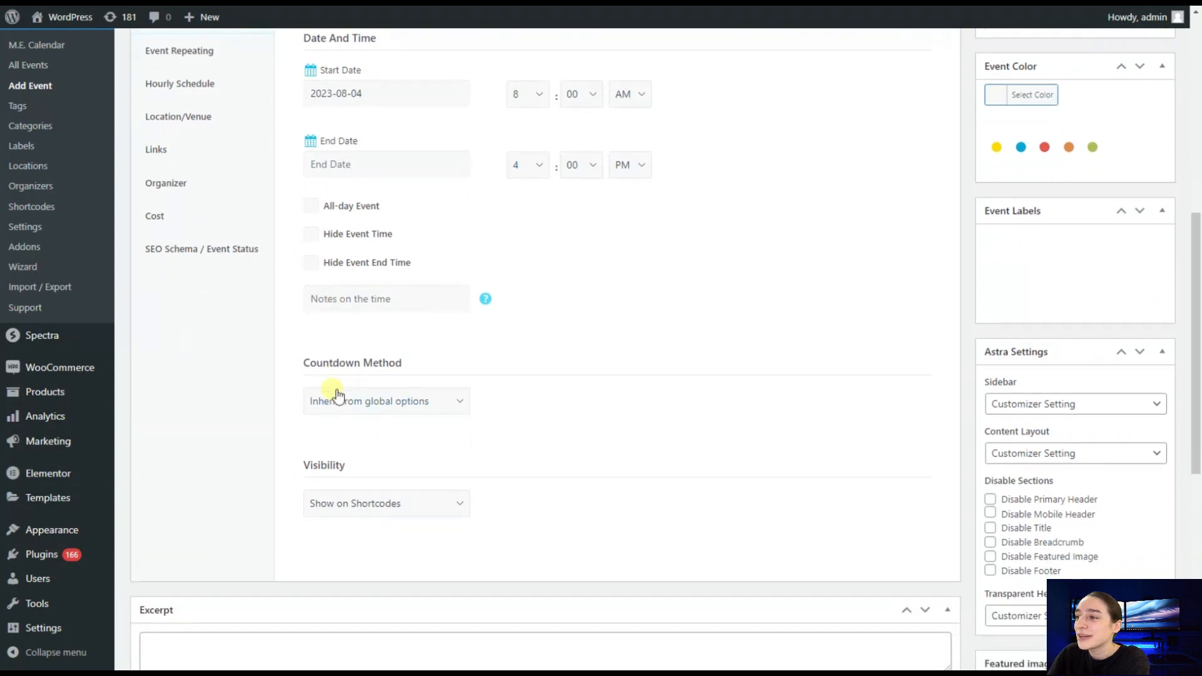
left_click(337, 396)
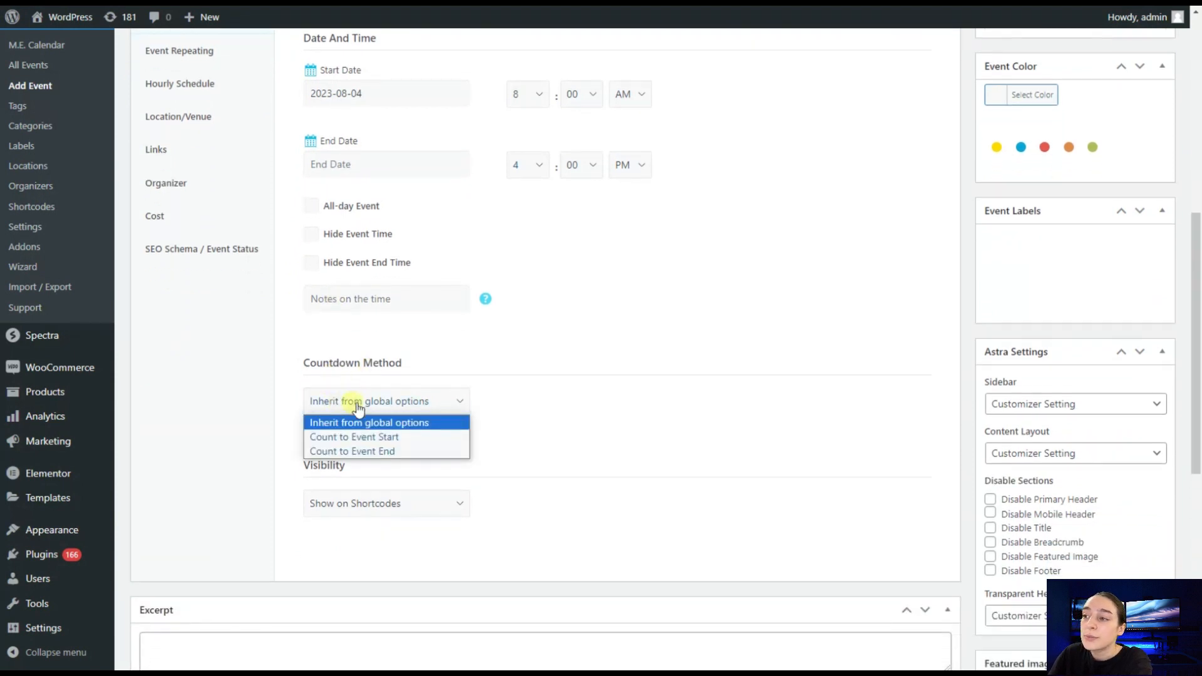
left_click(336, 436)
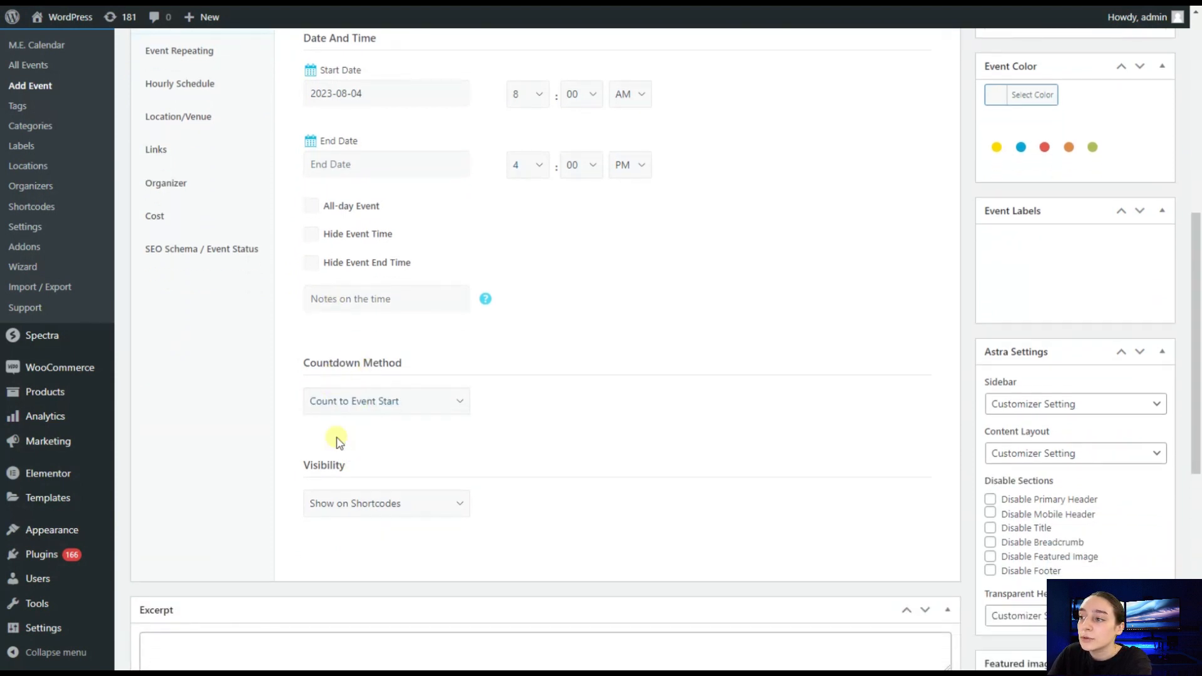
Enable event repeating to review the recurrence and end-repeat options, and turn it off again
scroll(359, 421, "up", 2)
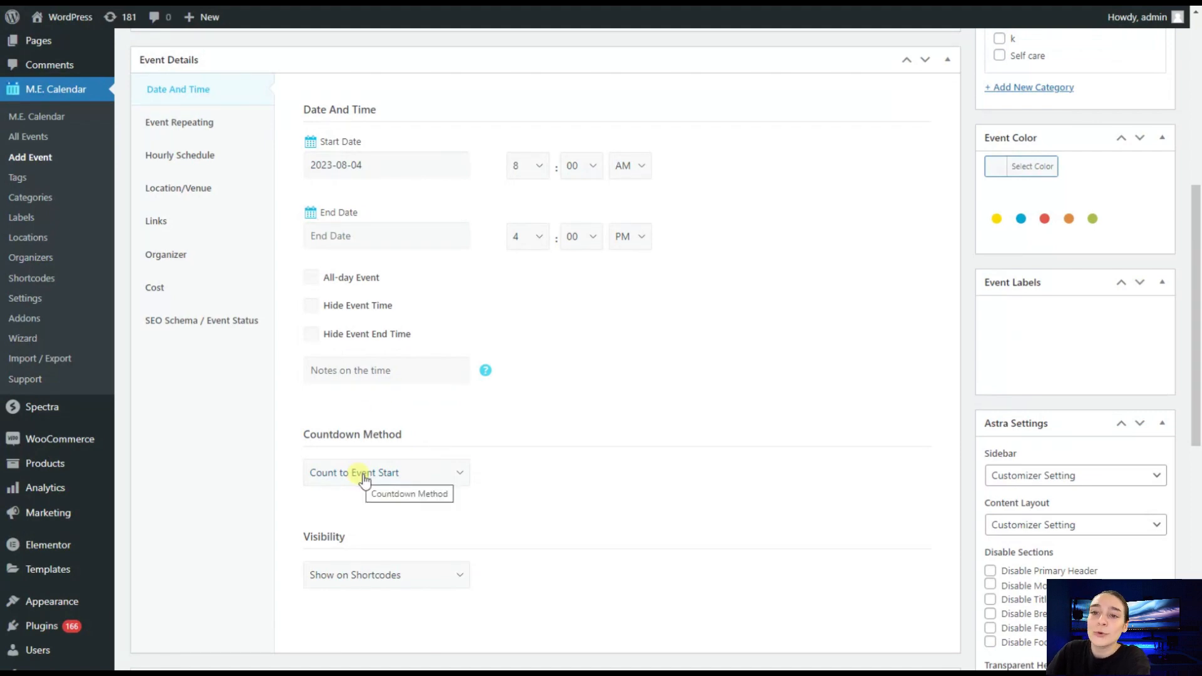
scroll(357, 485, "up", 8)
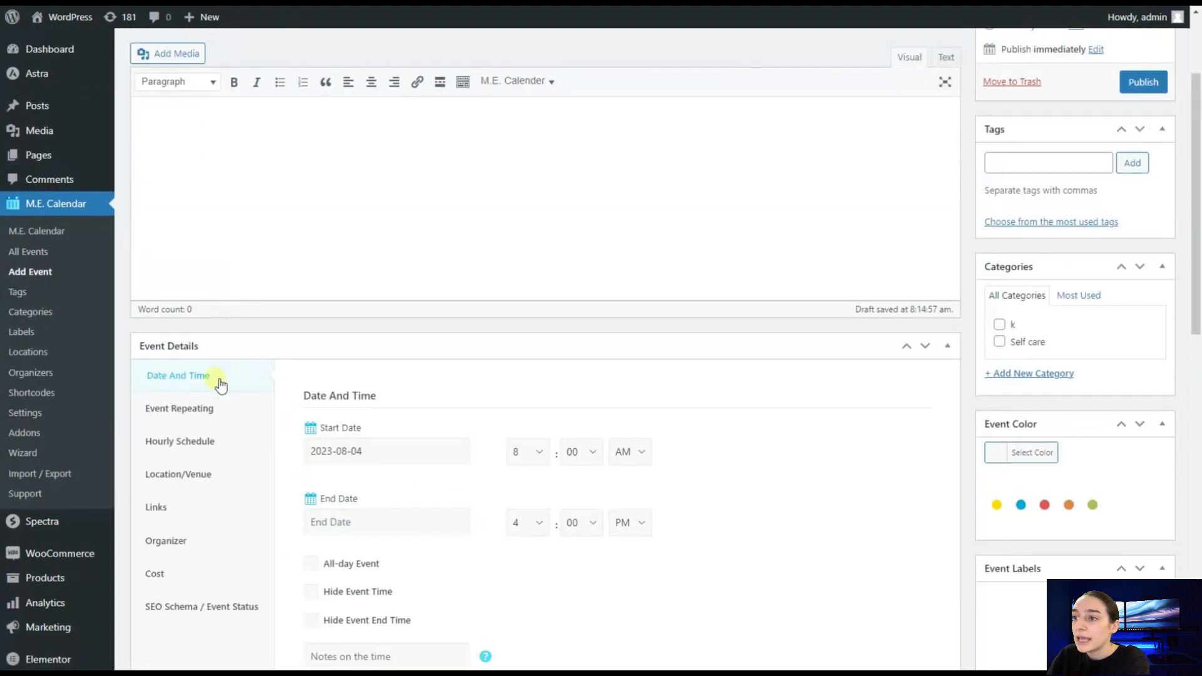
scroll(197, 421, "down", 2)
left_click(188, 337)
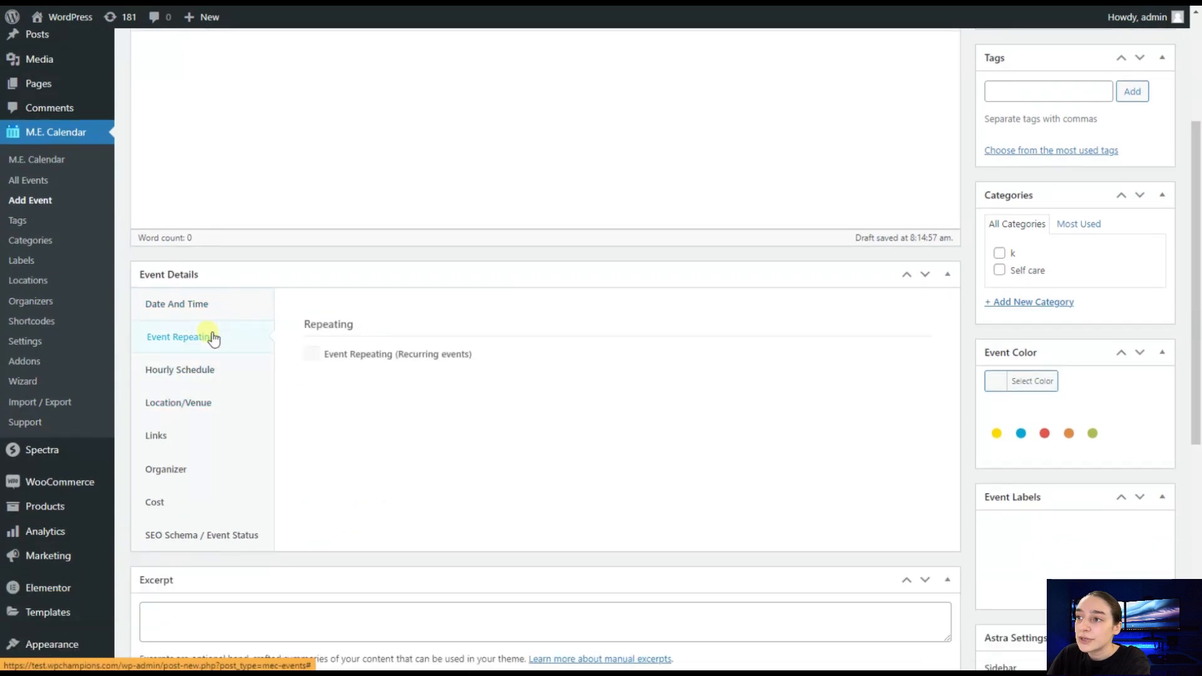
left_click(311, 354)
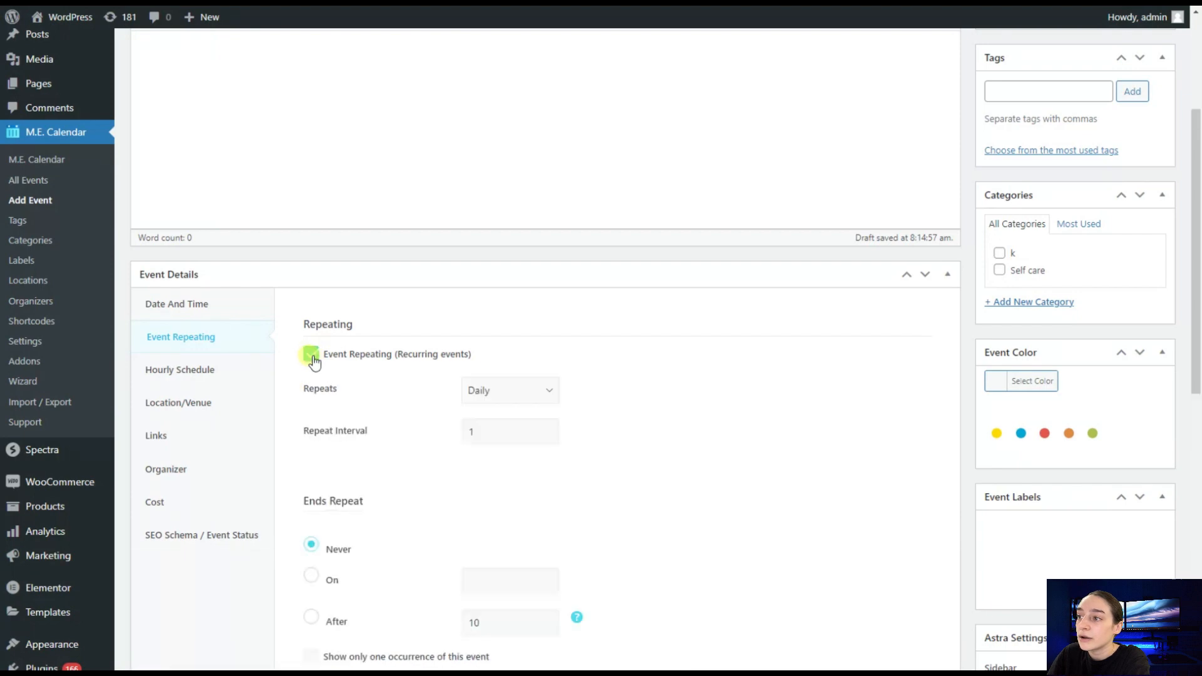
scroll(432, 470, "down", 3)
scroll(438, 463, "up", 3)
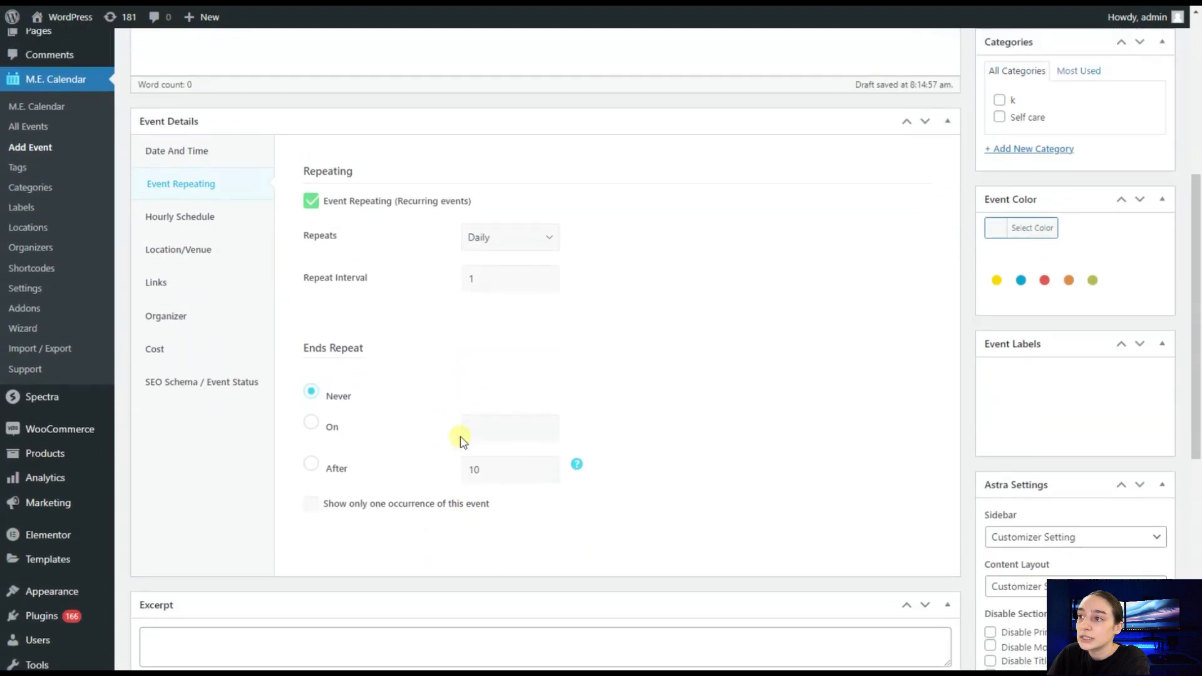
left_click(313, 355)
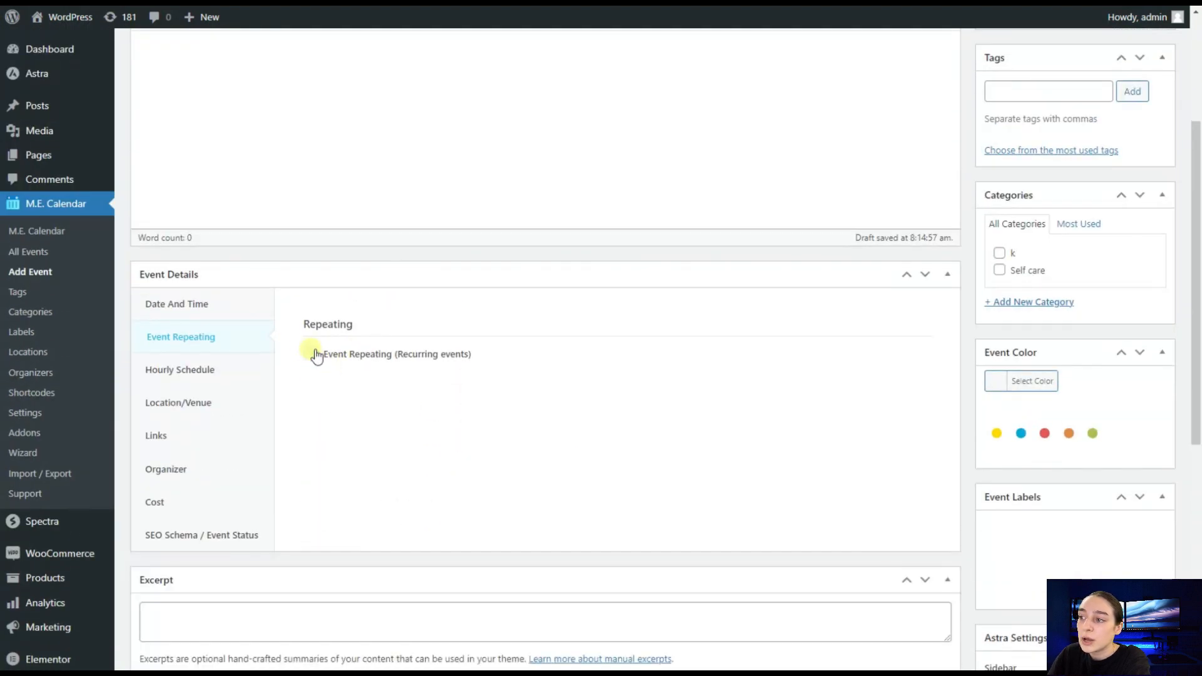
Review the event's hourly schedule, main location choices and event link settings
left_click(200, 374)
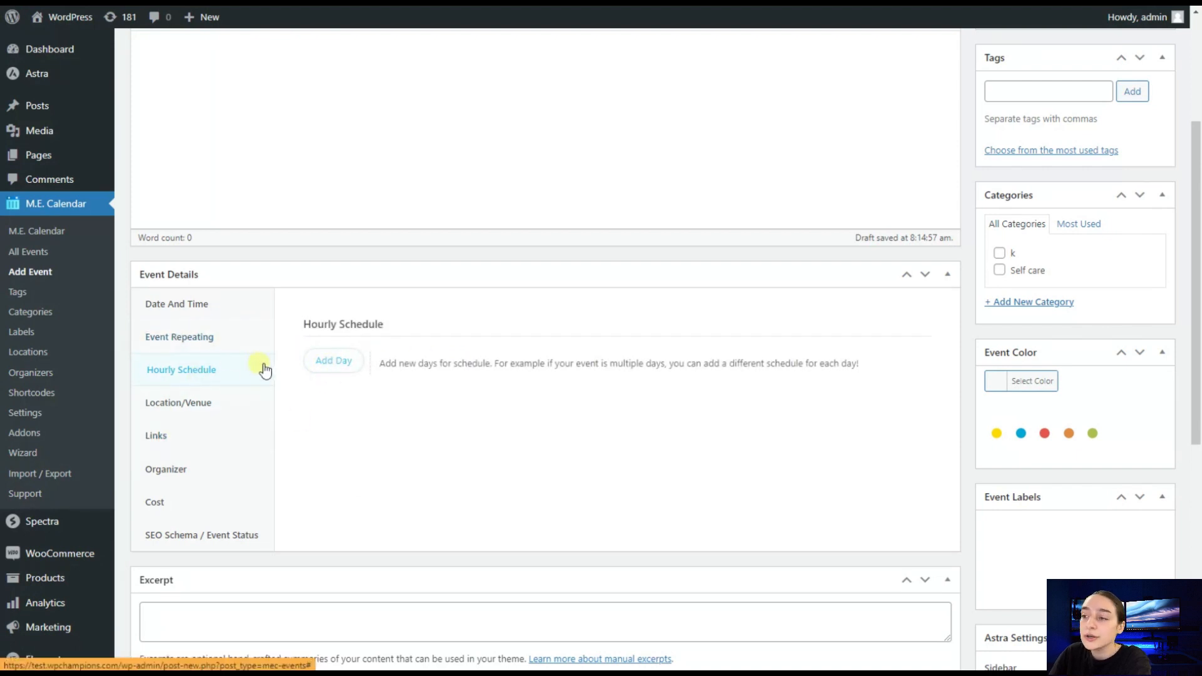
left_click(213, 406)
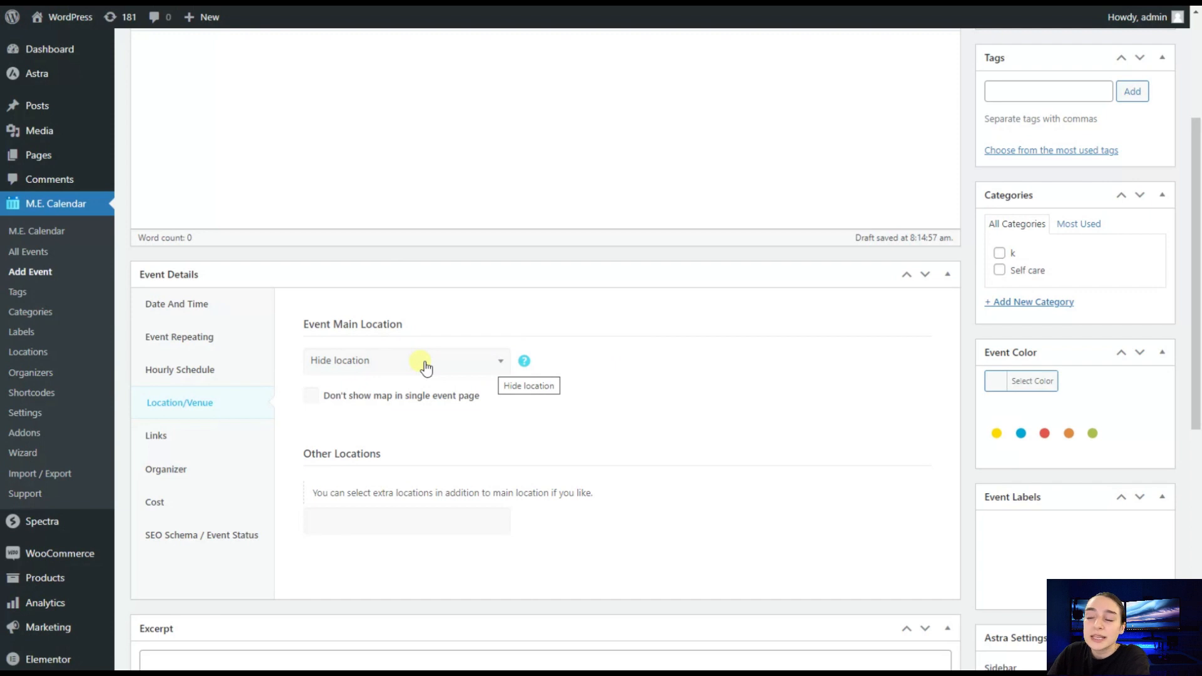
left_click(351, 368)
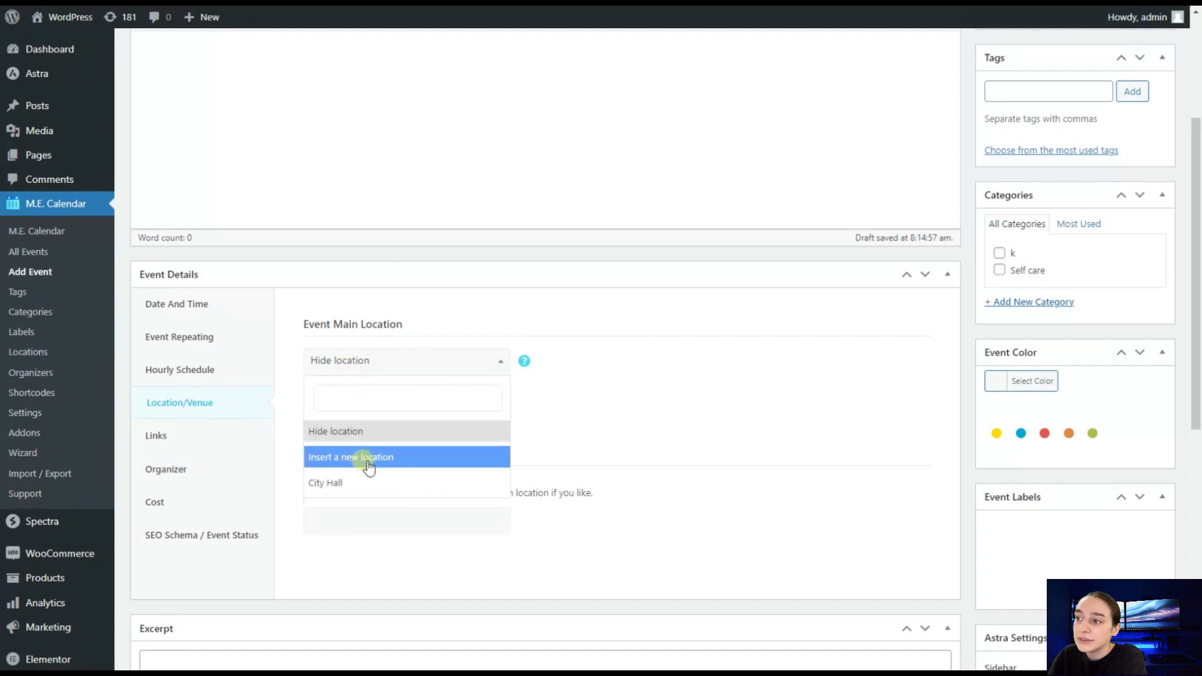
left_click(457, 368)
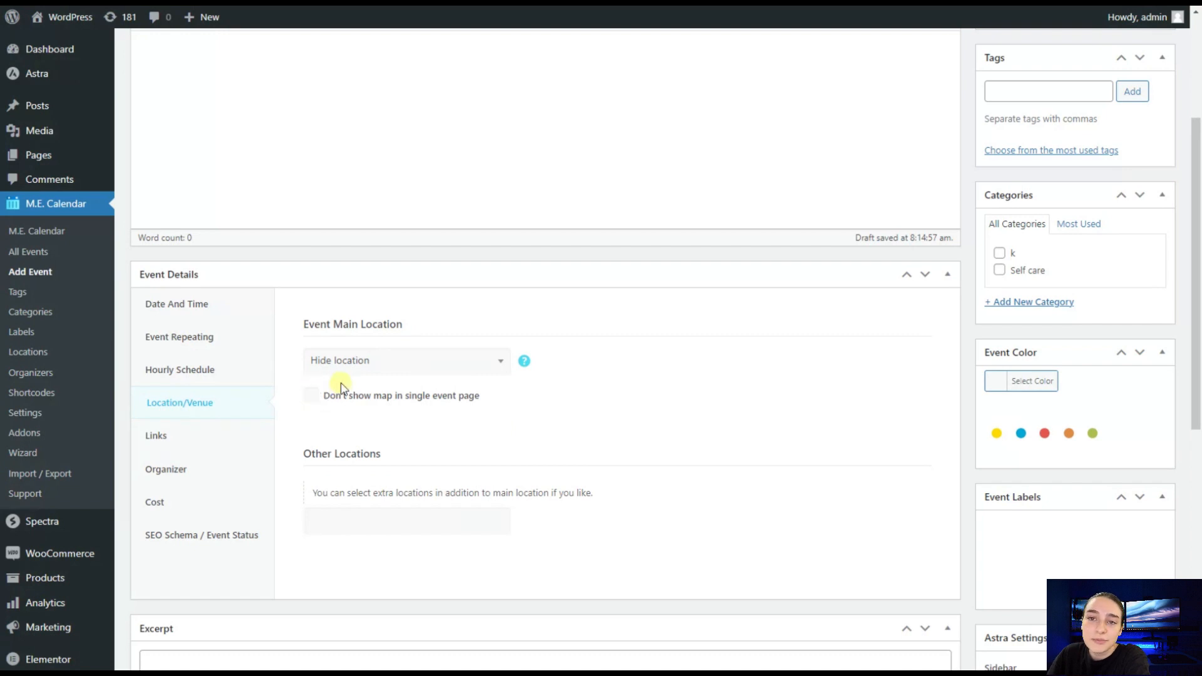
scroll(350, 432, "down", 1)
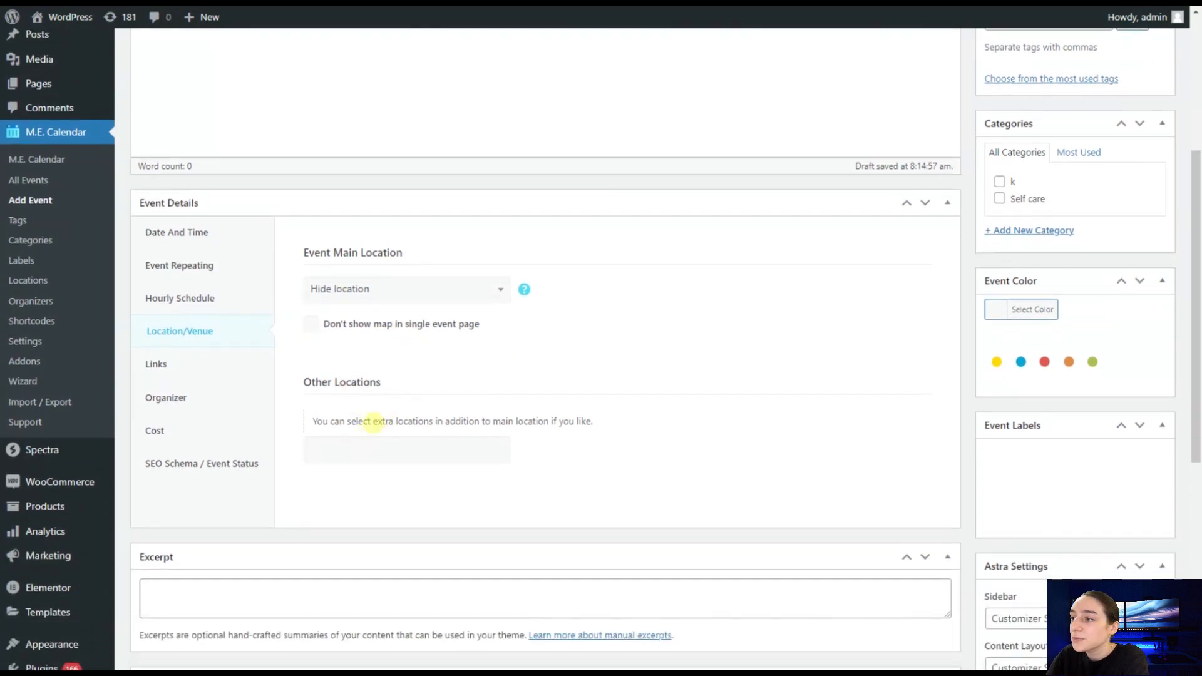
left_click(228, 370)
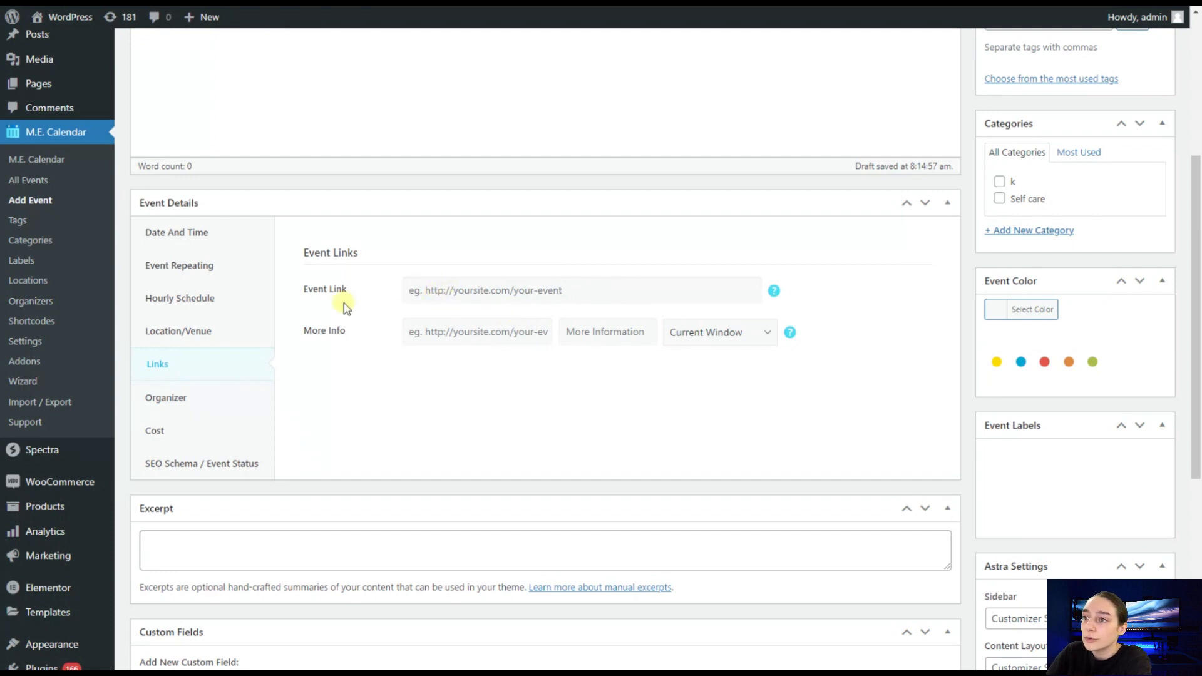
Insert a new main organizer for the event and enter the organizer's name
left_click(220, 396)
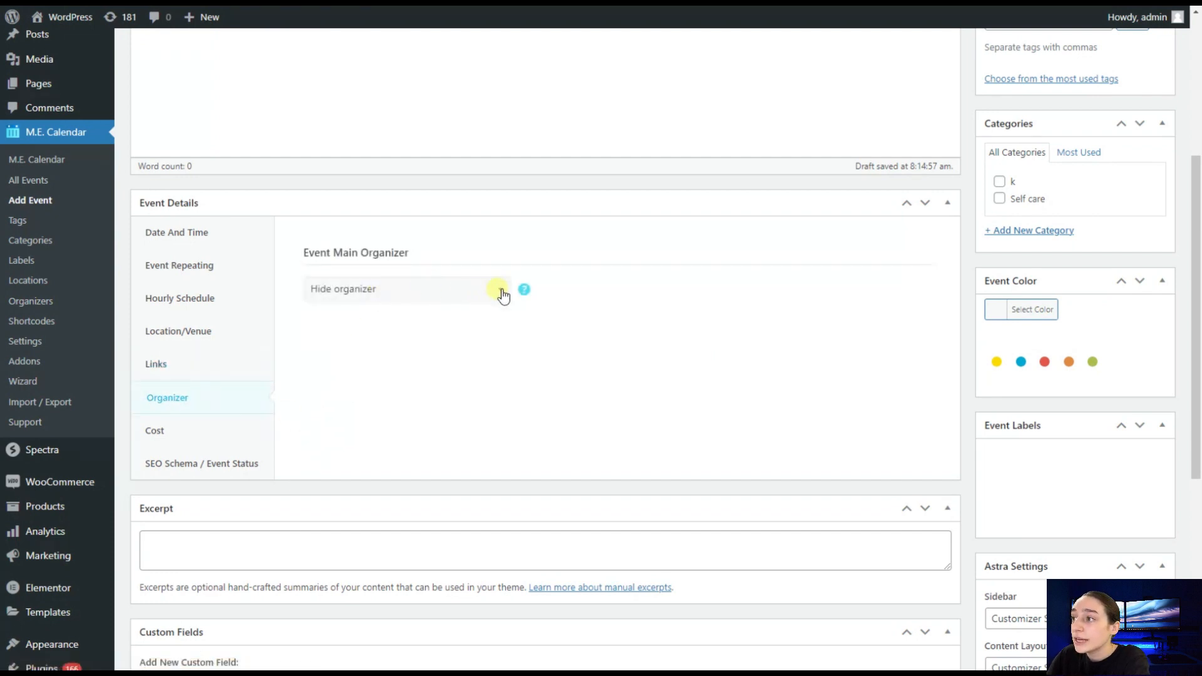
left_click(501, 292)
left_click(369, 386)
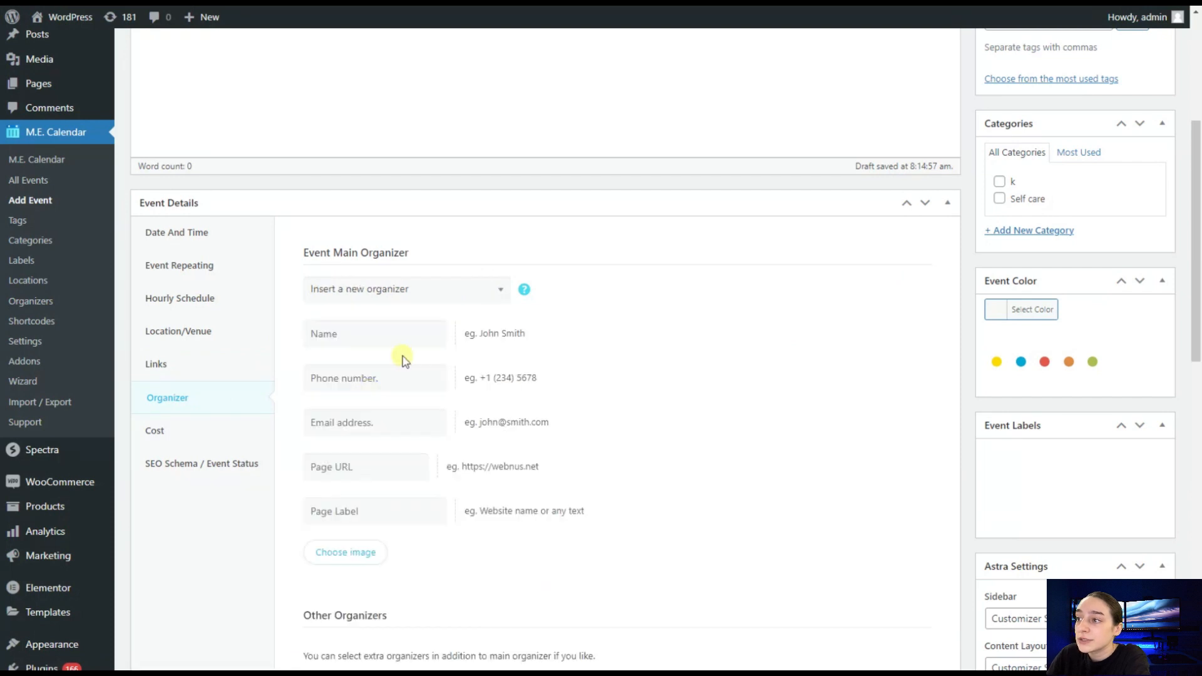
scroll(397, 369, "down", 1)
left_click(373, 270)
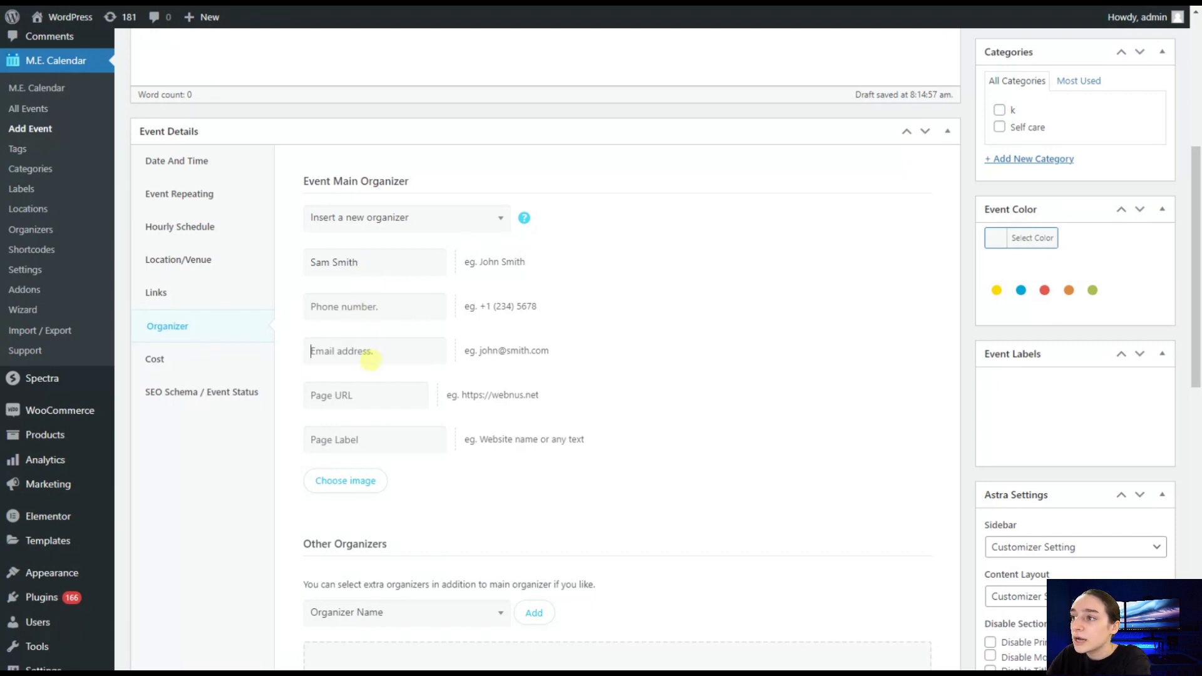
scroll(359, 414, "down", 2)
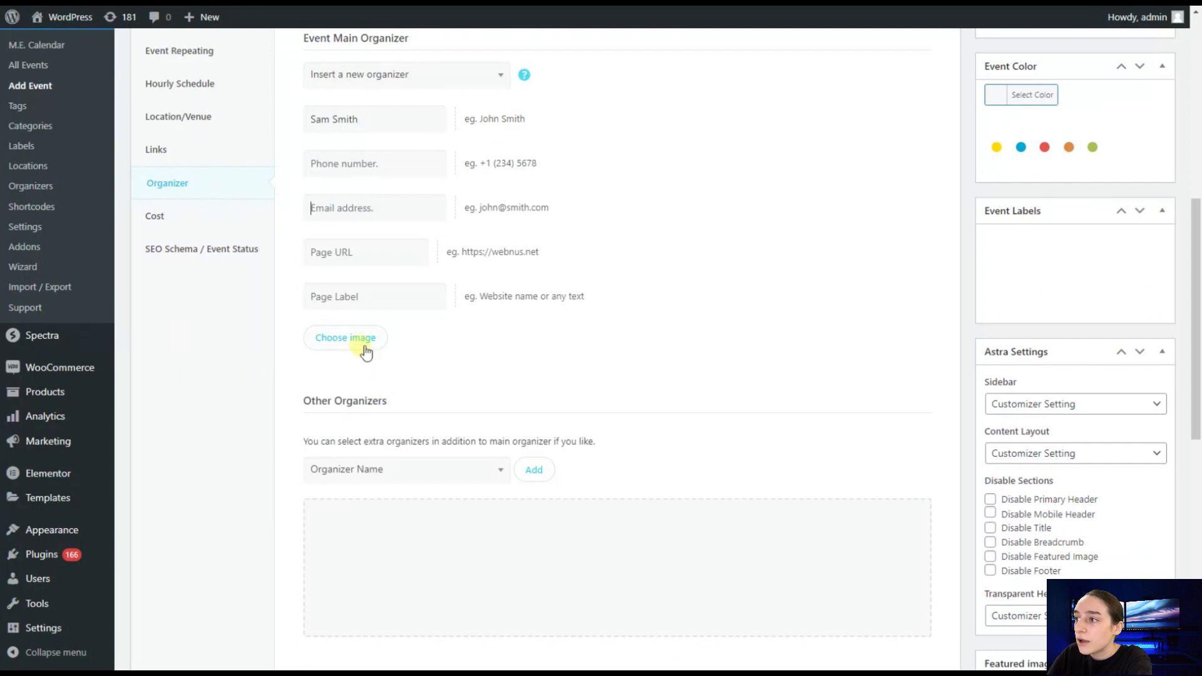
scroll(369, 370, "down", 3)
Set the event cost to 20
scroll(408, 378, "up", 4)
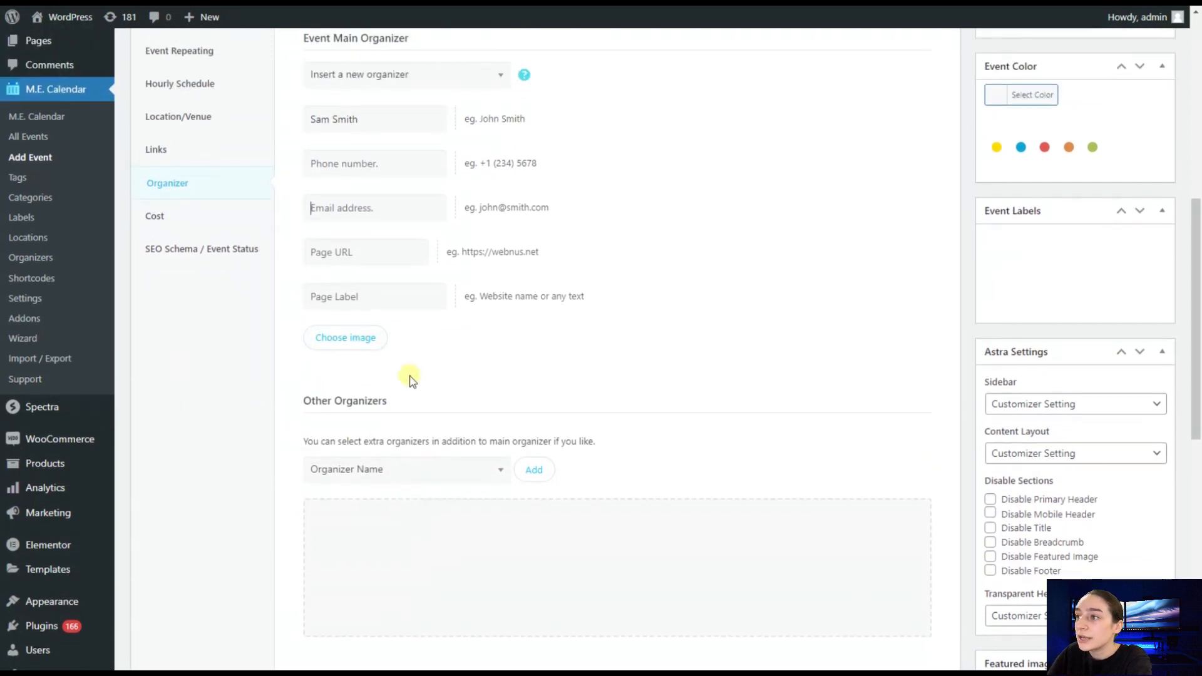
scroll(739, 244, "up", 1)
left_click(227, 367)
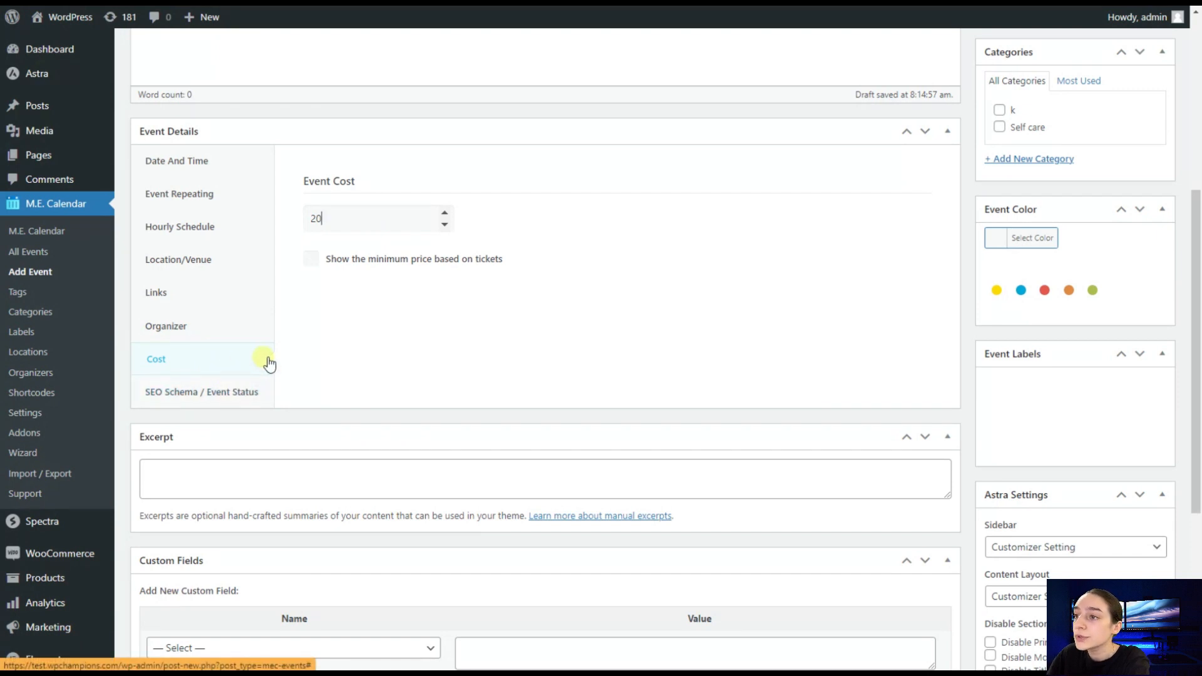
Review the SEO schema status options and the excerpt, custom fields, discussion and author sections of the event
left_click(260, 401)
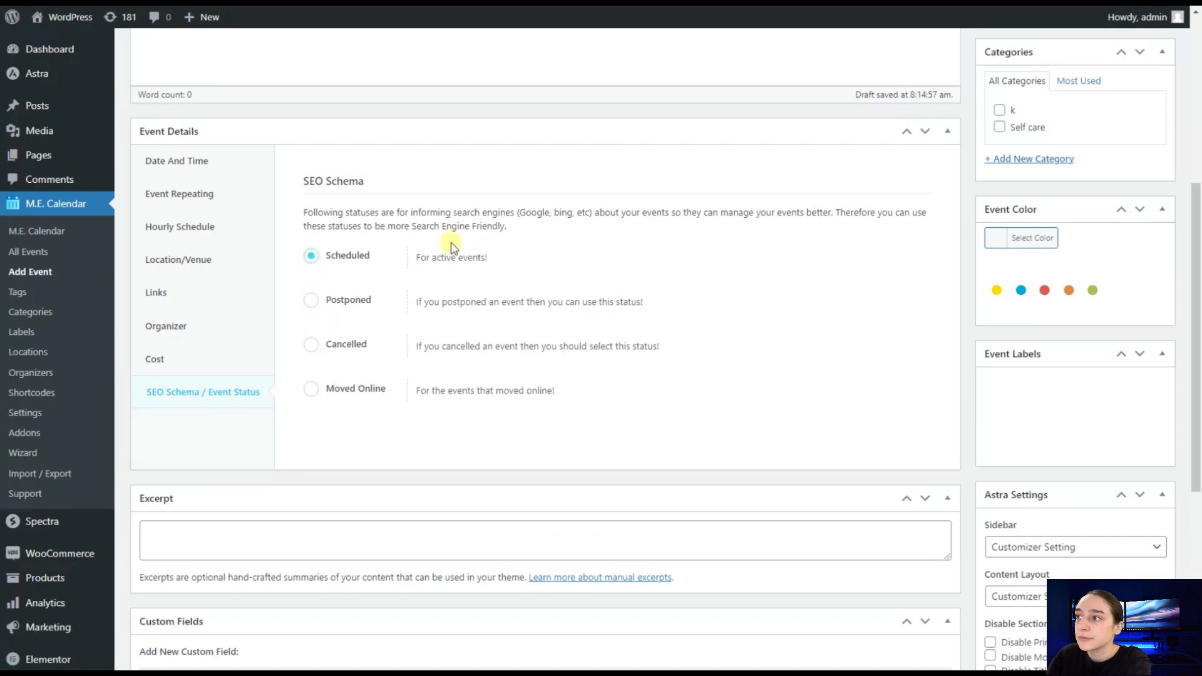
scroll(448, 263, "down", 5)
scroll(328, 357, "down", 1)
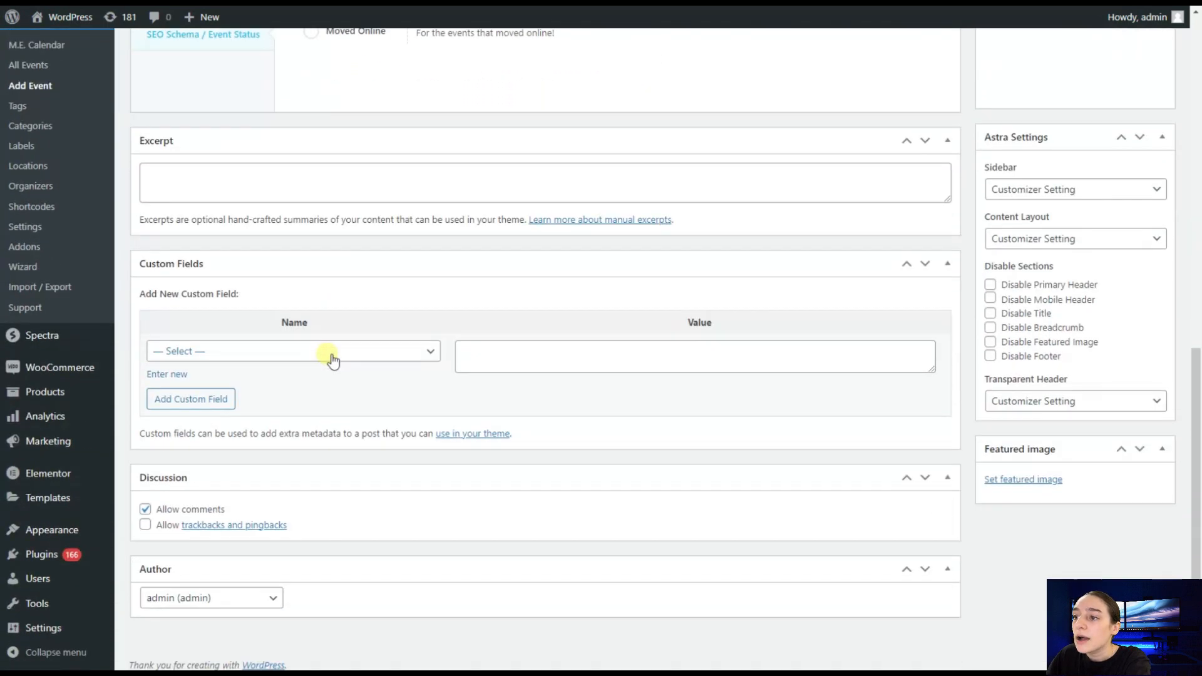
scroll(317, 359, "up", 1)
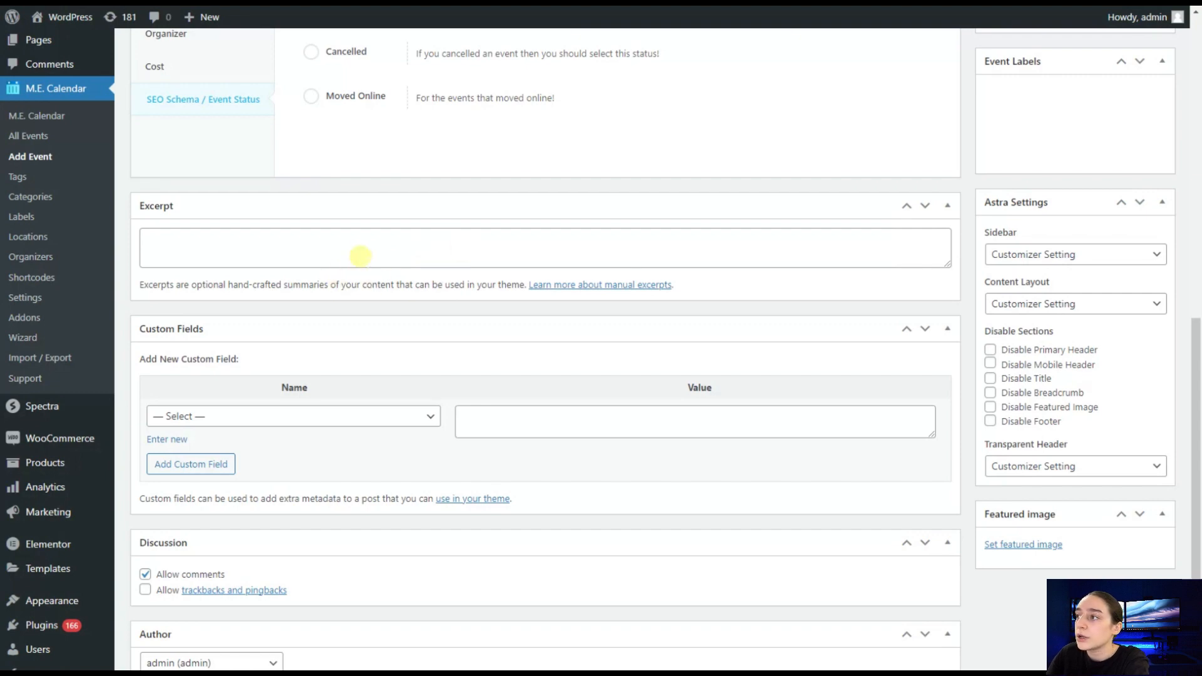
scroll(361, 255, "down", 2)
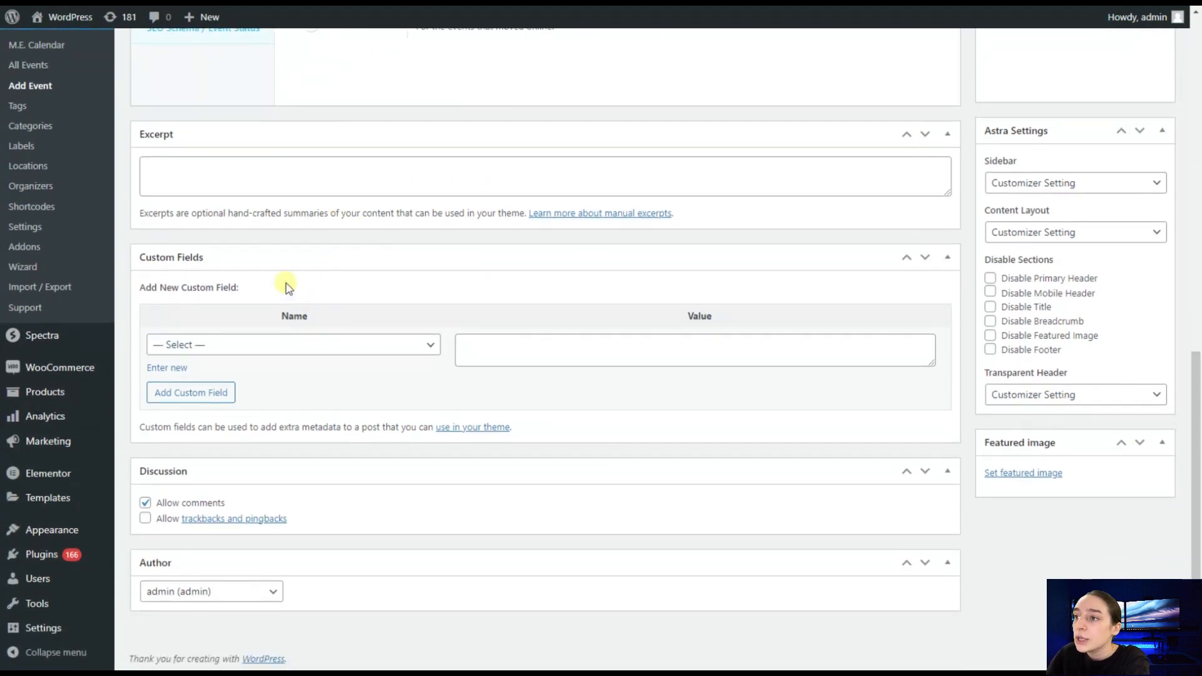
scroll(232, 413, "up", 3)
scroll(232, 408, "up", 8)
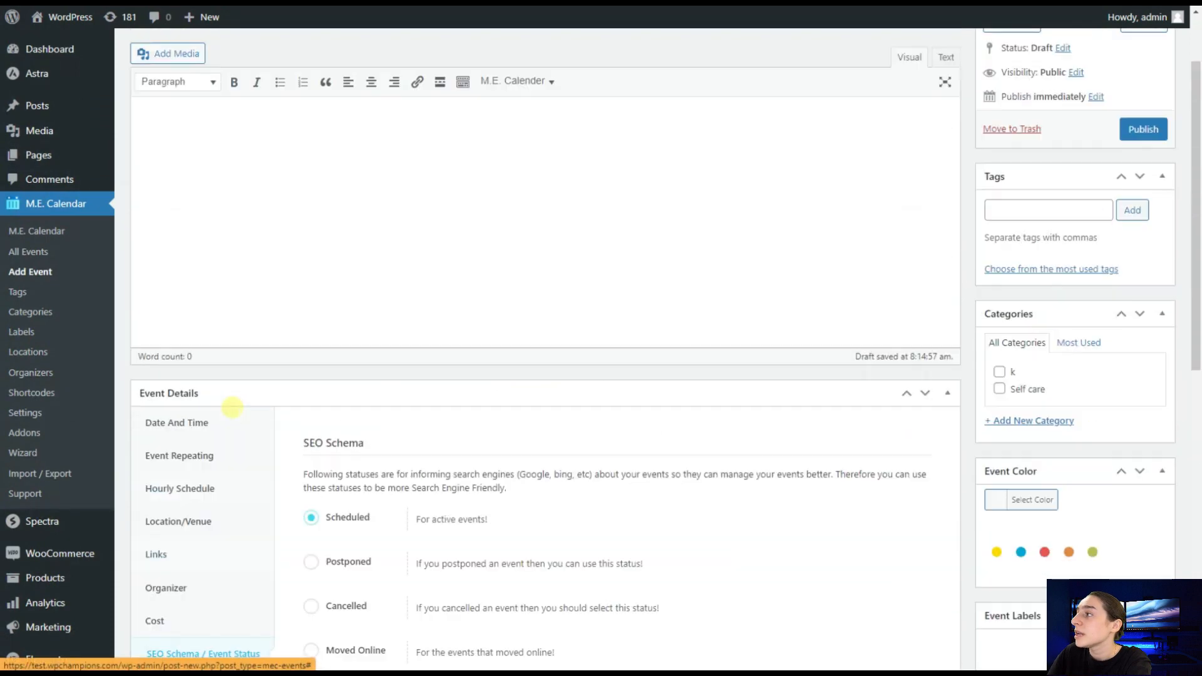
Set the event color to the yellow preset and publish the event
scroll(939, 438, "down", 3)
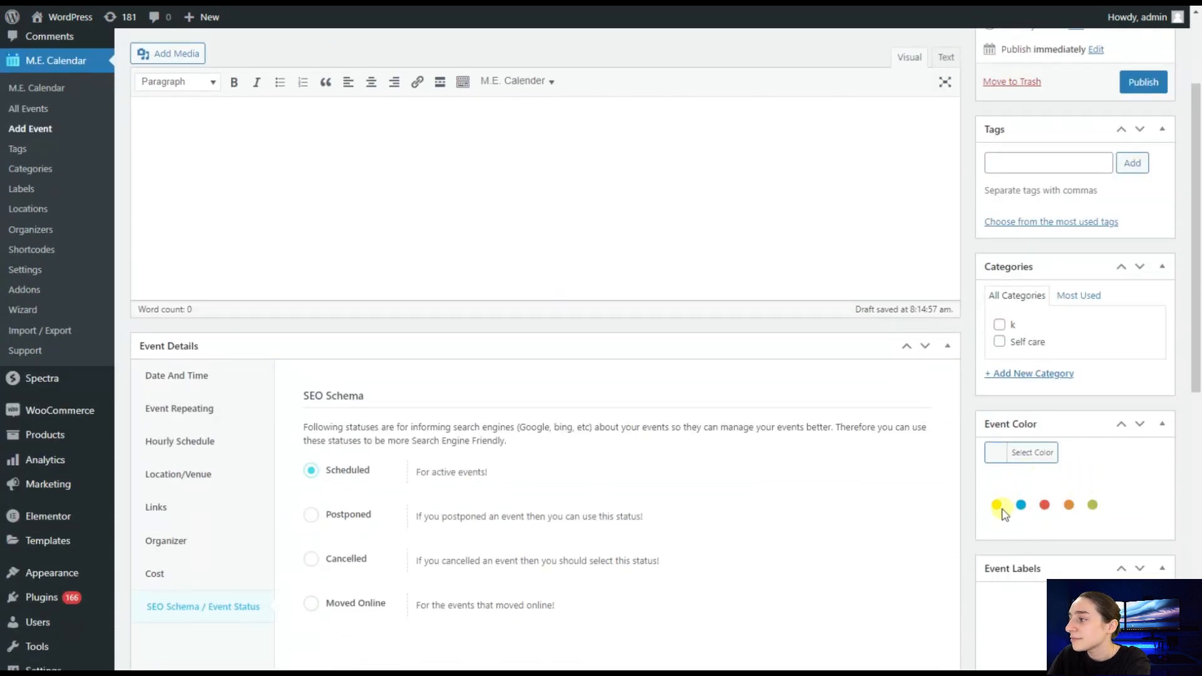
left_click(997, 505)
scroll(1006, 453, "up", 3)
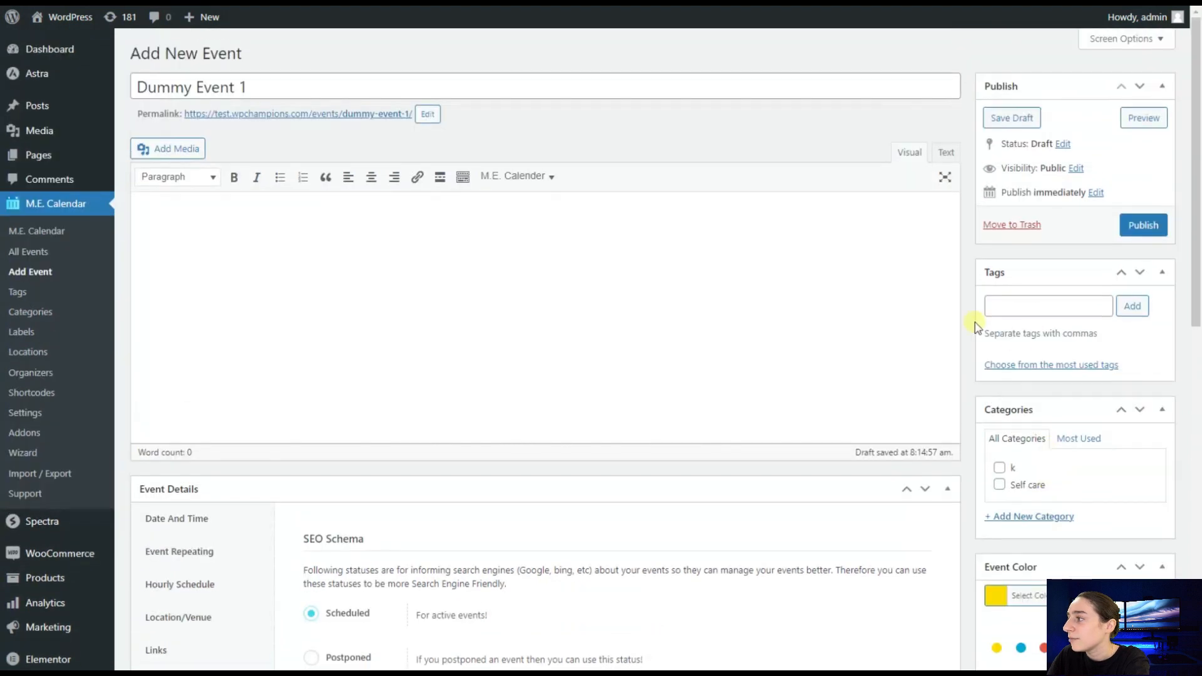
left_click(1138, 228)
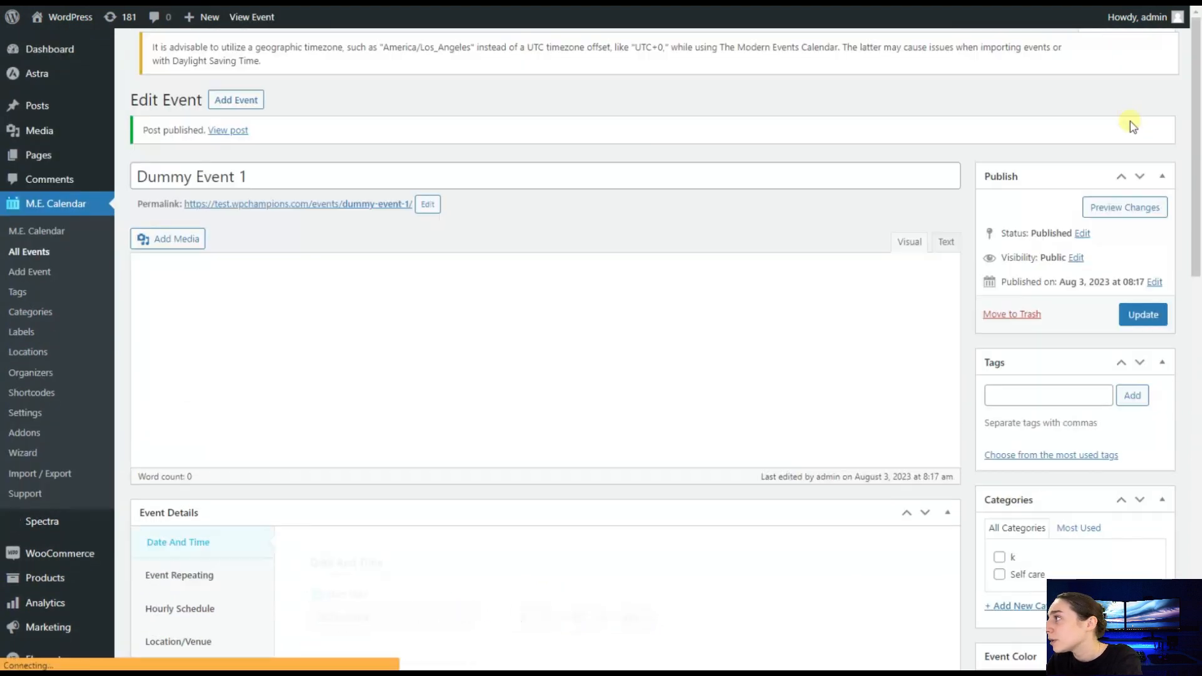
Preview the published event page and review its date, time, cost, organizer, countdown and sharing sections
left_click(1158, 209)
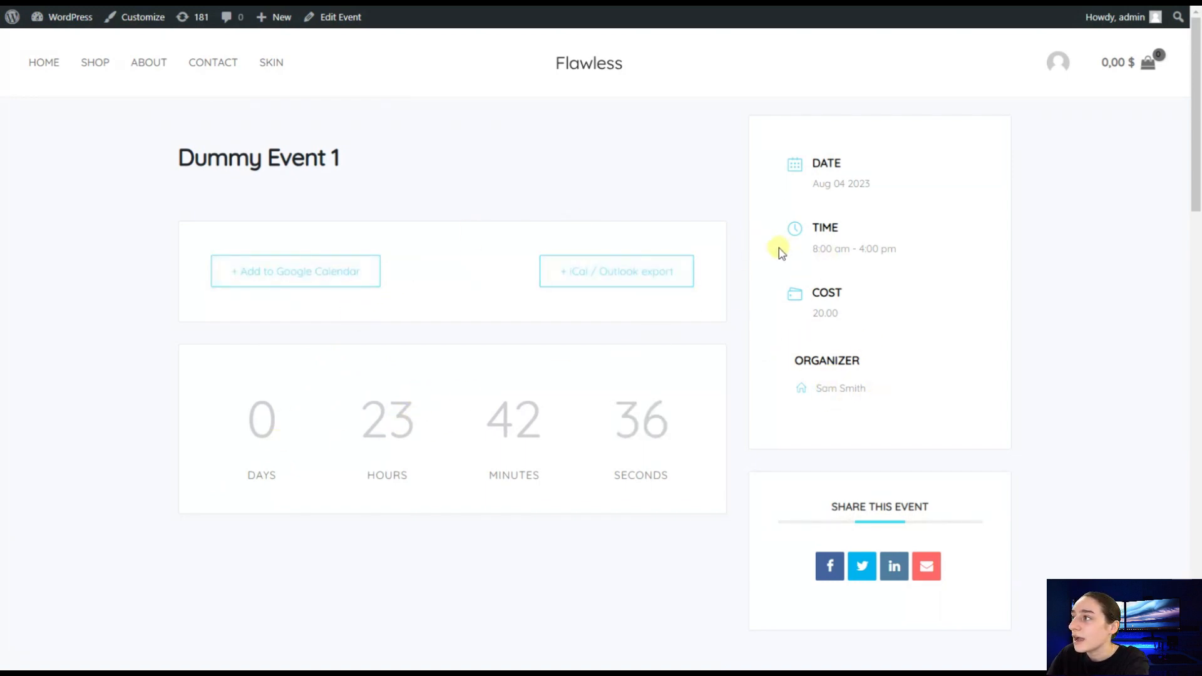
scroll(464, 397, "down", 4)
scroll(770, 437, "down", 2)
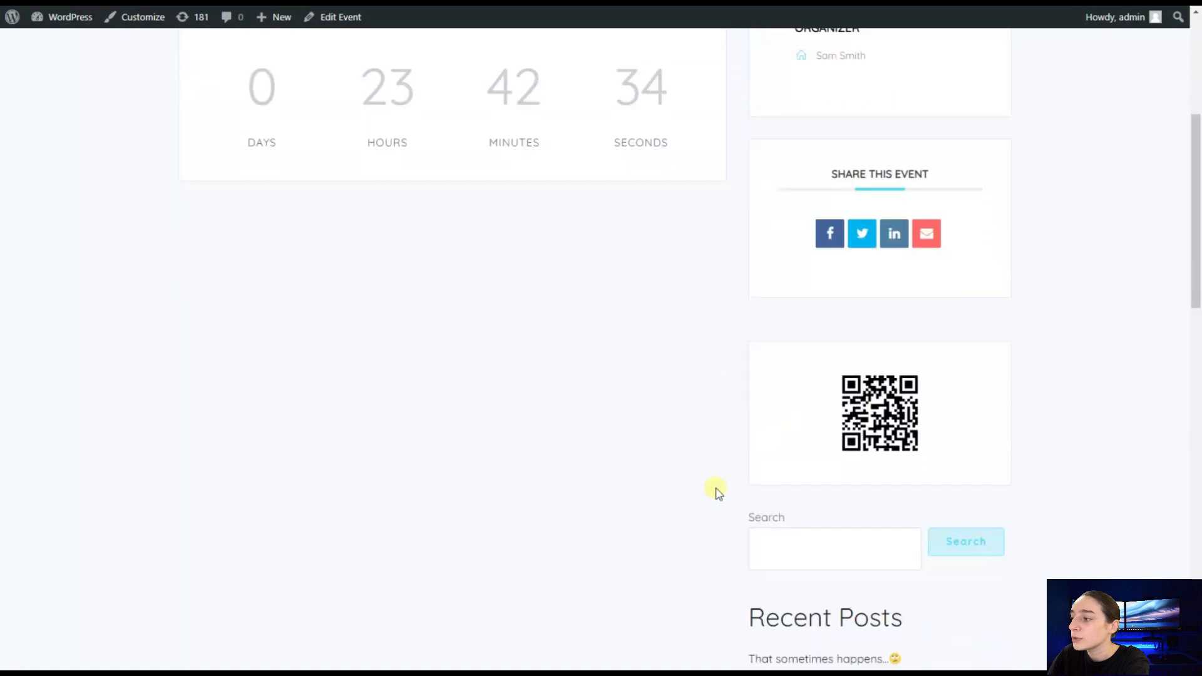
scroll(717, 491, "up", 6)
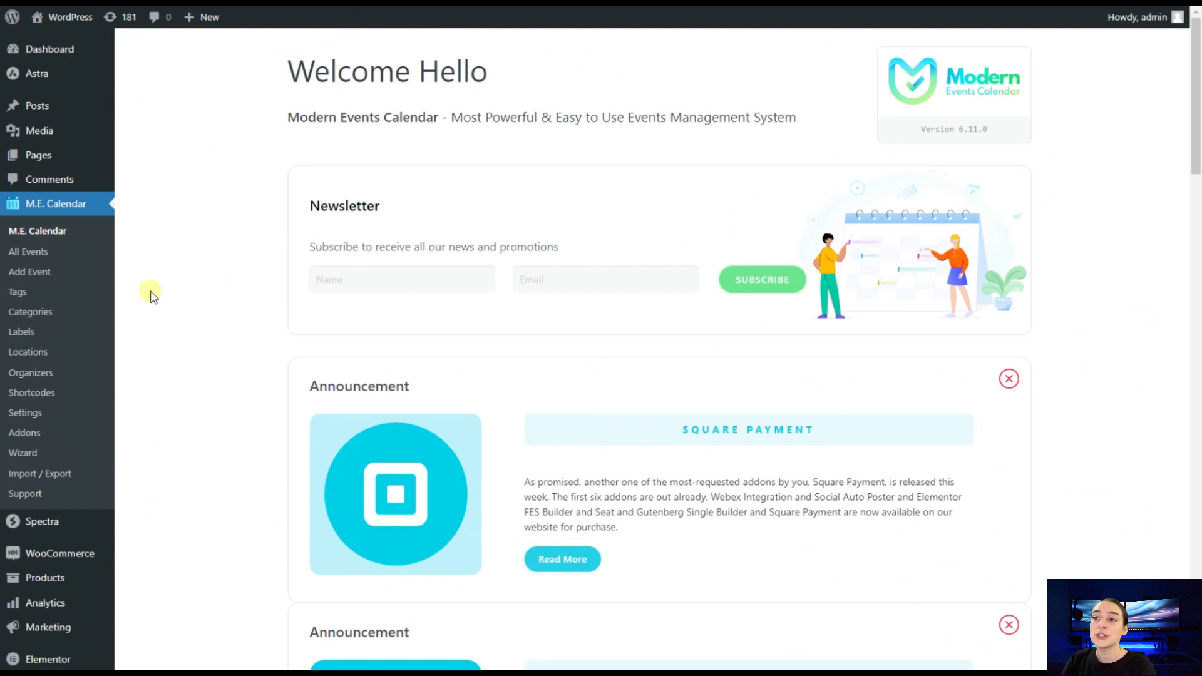
Start a new event with the Modern Events Calendar wizard, named Self-care appreciation and colored with the blue preset
left_click(29, 456)
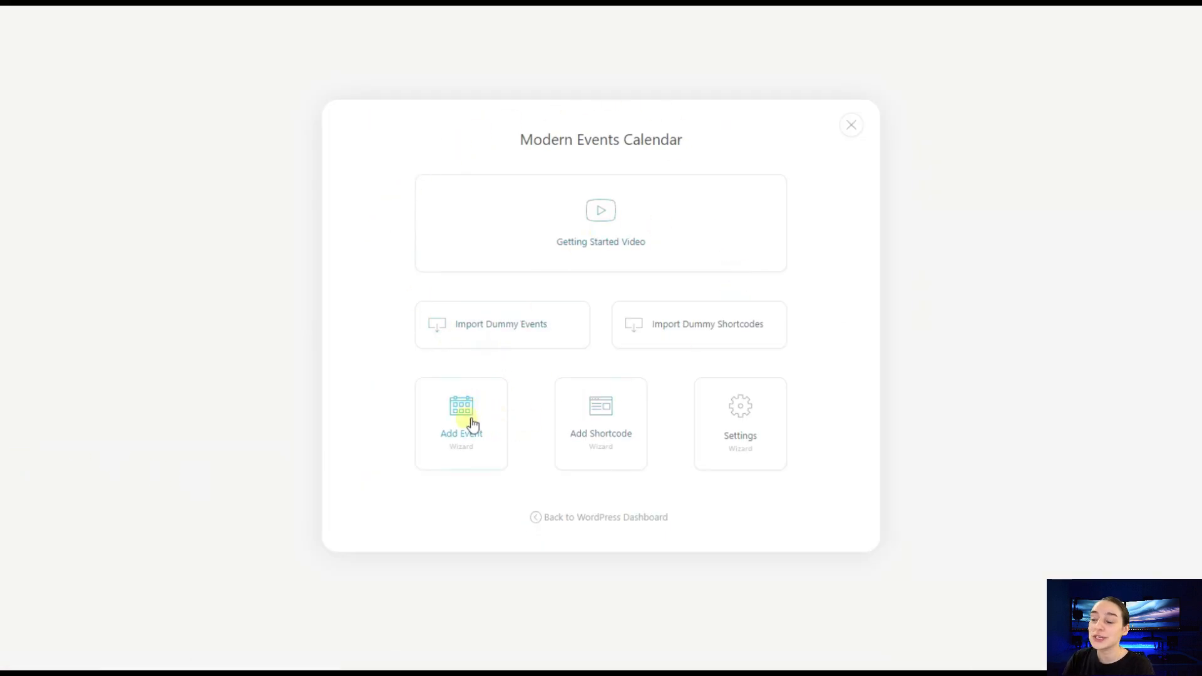
left_click(491, 415)
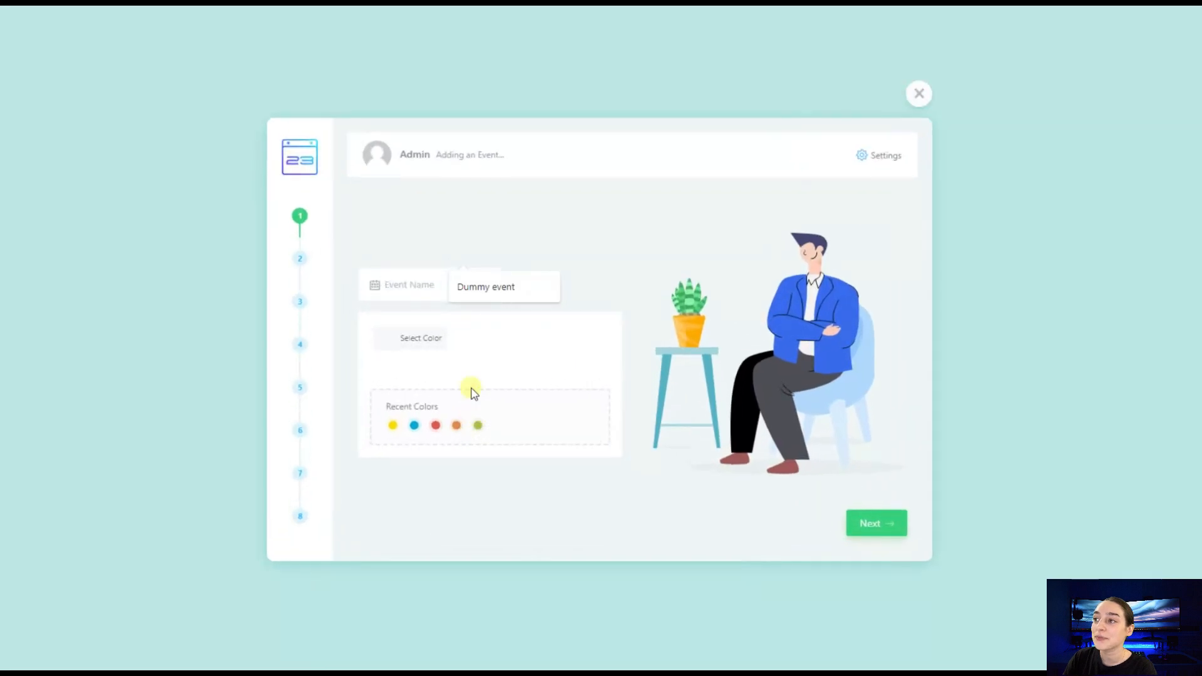
left_click(405, 292)
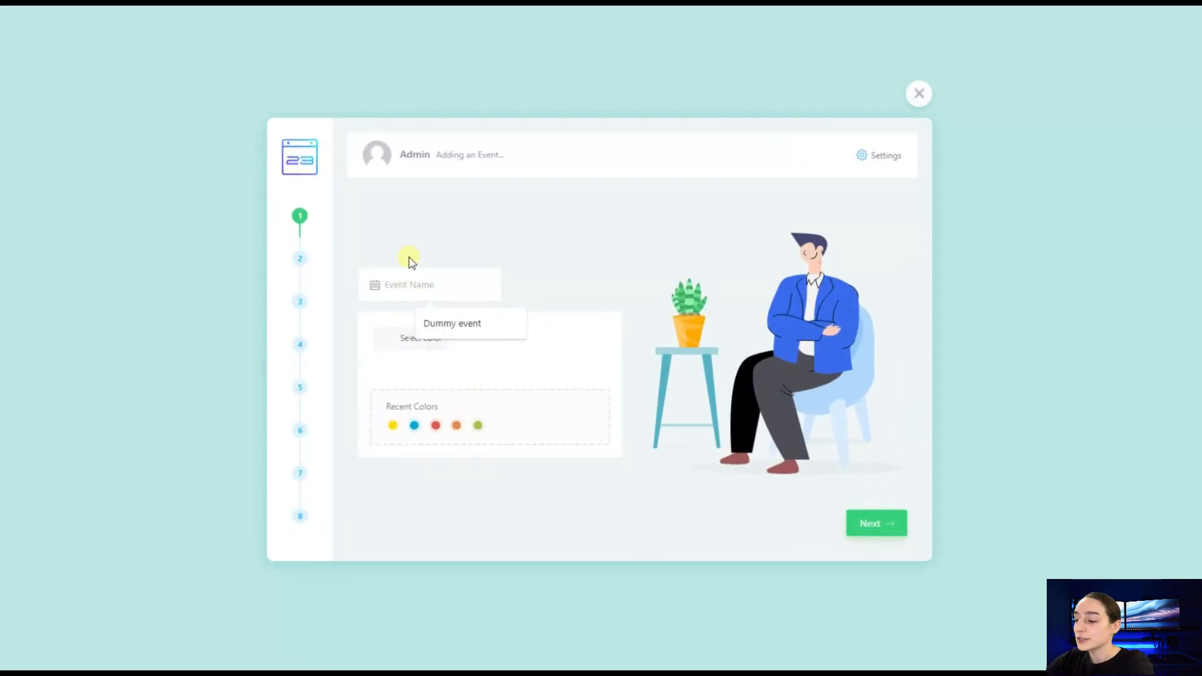
type("Self-care appreciation")
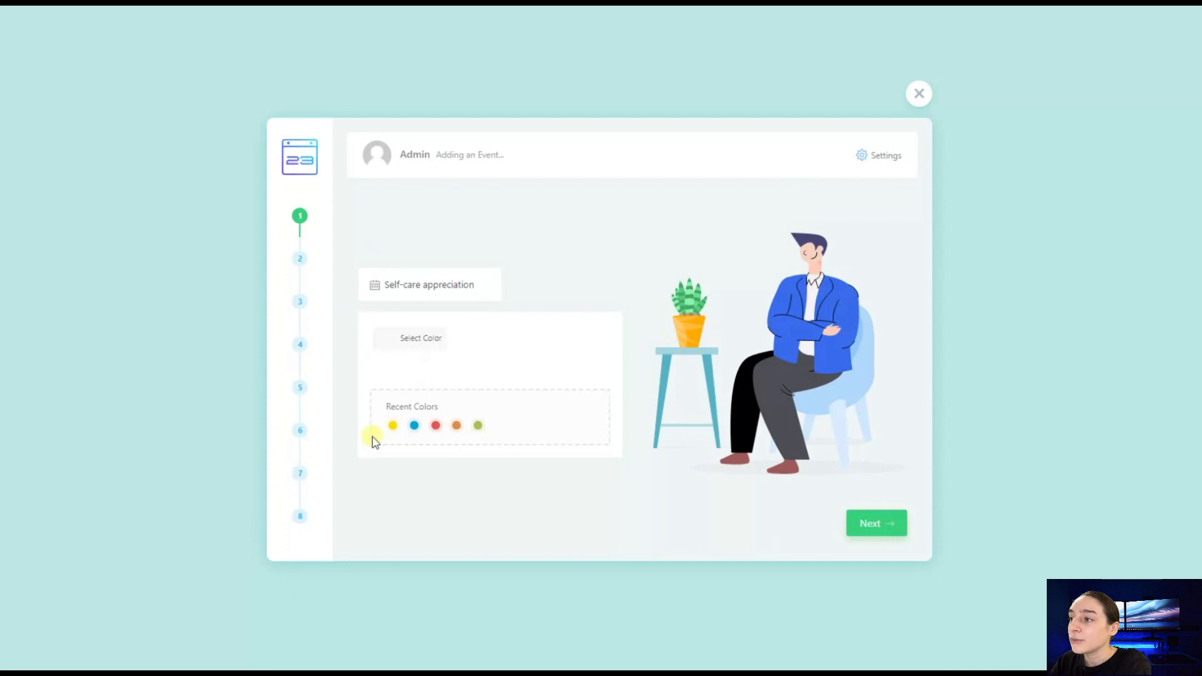
left_click(413, 427)
left_click(872, 524)
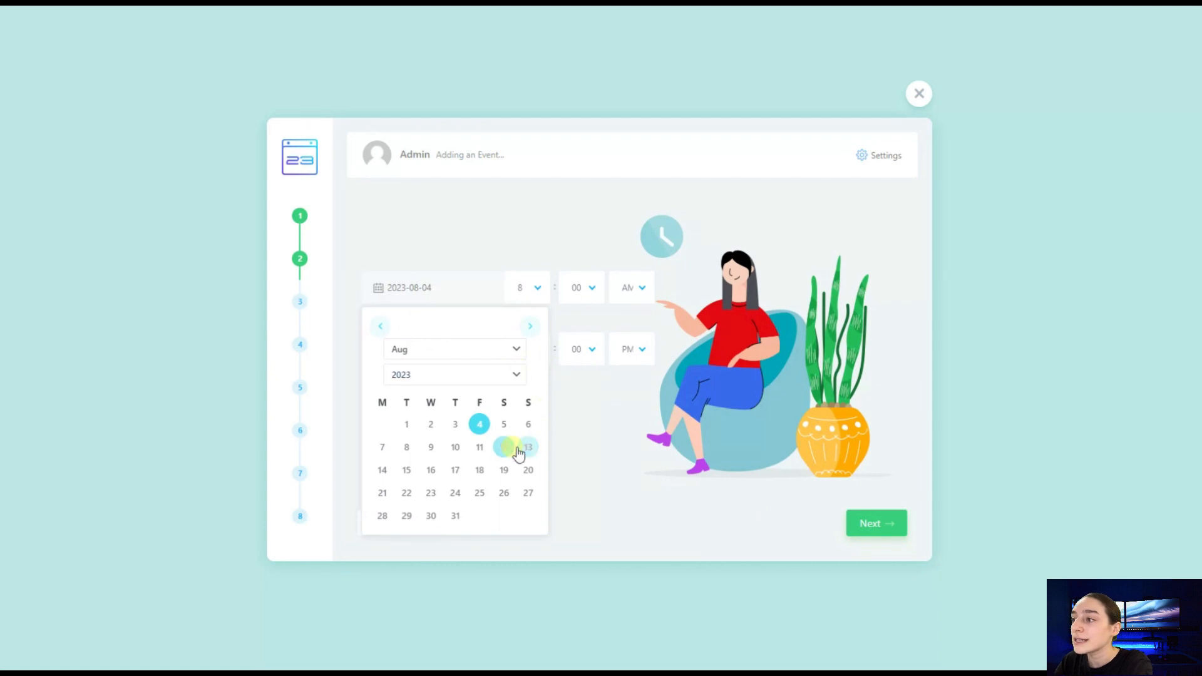
Set the event's start date to 2023-08-06 and continue to the location settings
left_click(529, 425)
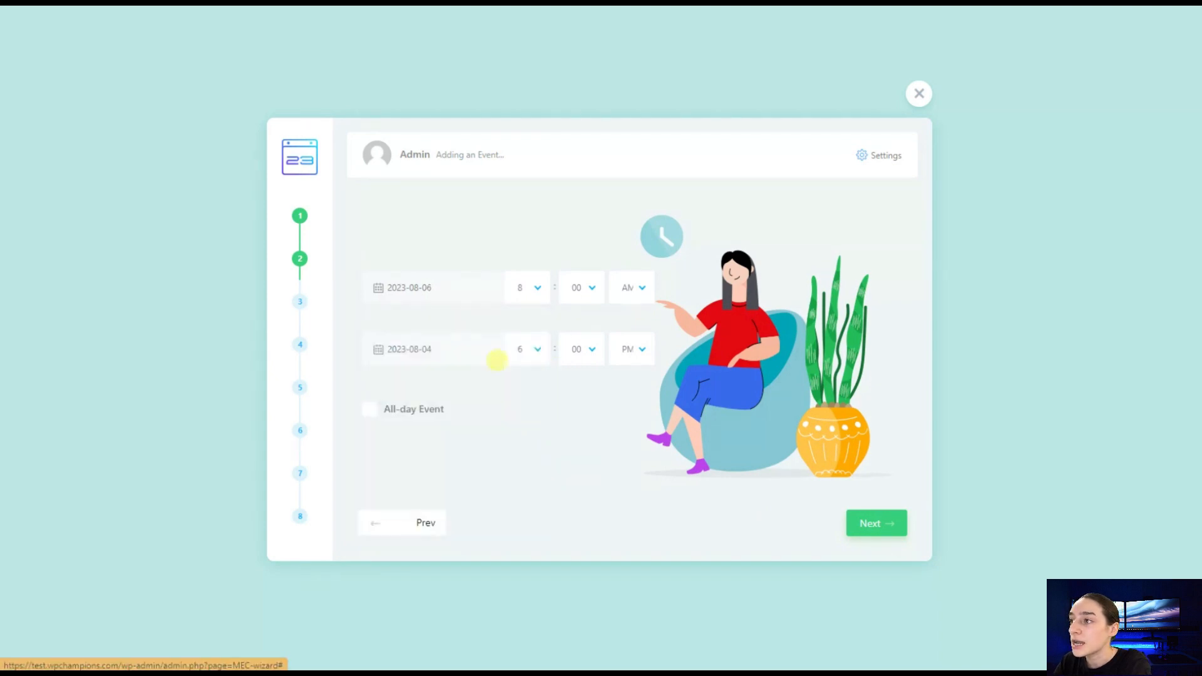
left_click(542, 352)
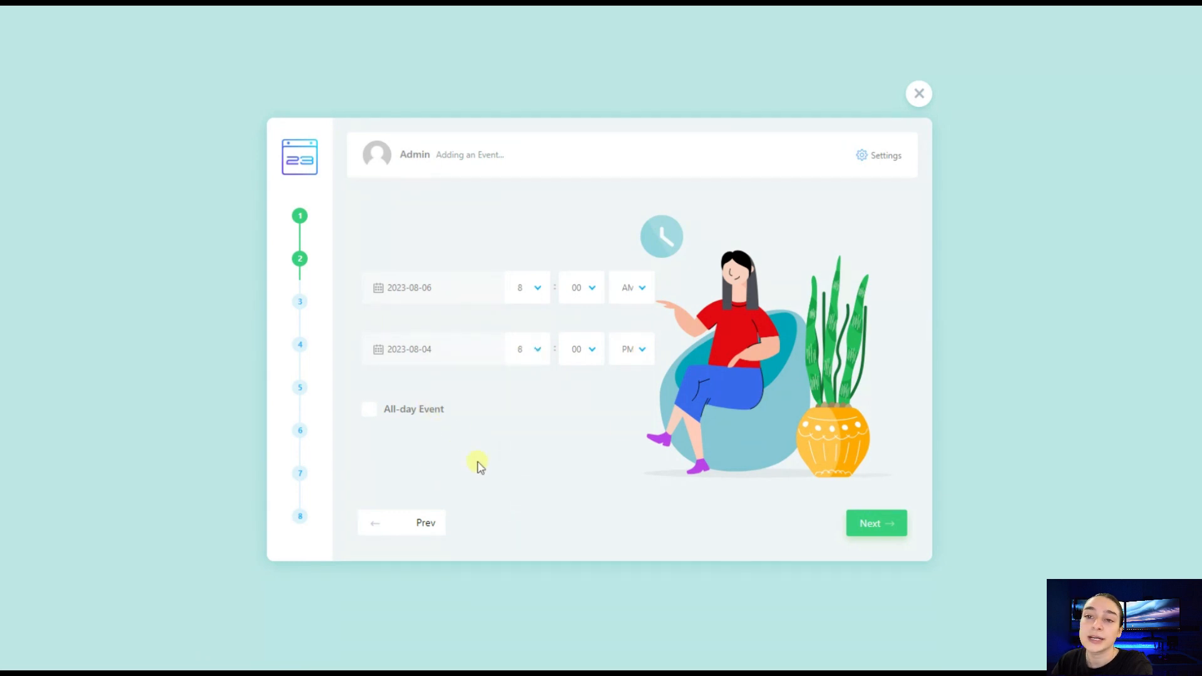
left_click(855, 525)
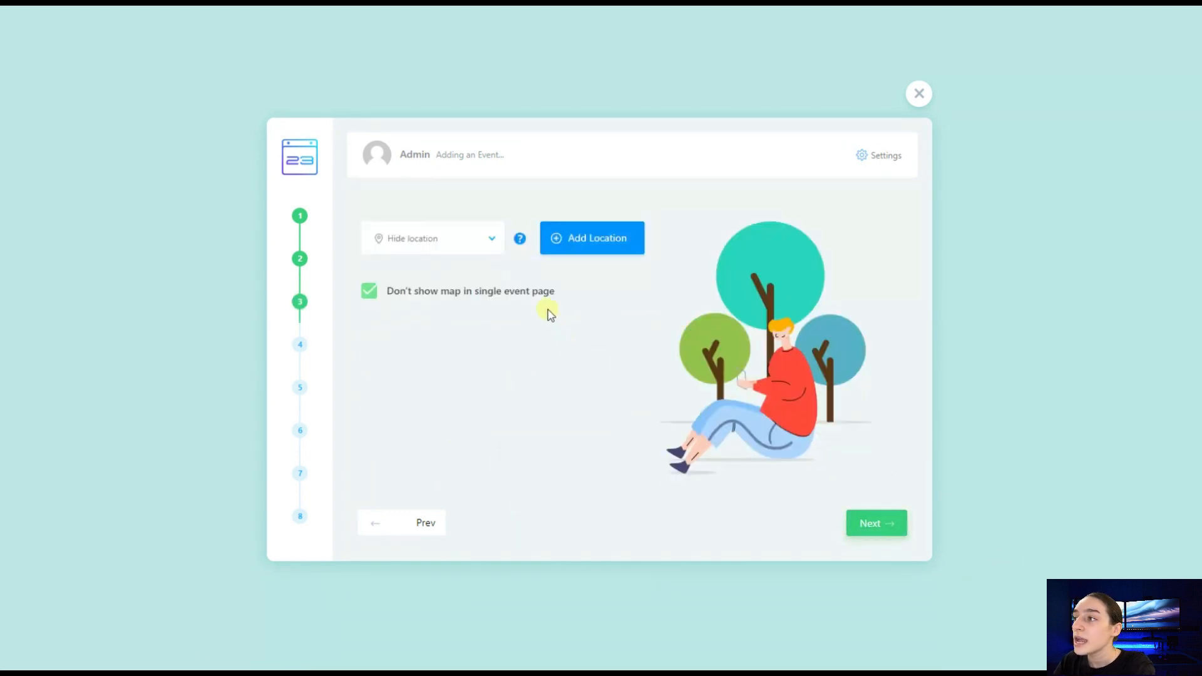
Add a new event location named Holiday Inn, leaving the latitude and longitude empty, and continue to the organizer settings
left_click(574, 239)
left_click(459, 369)
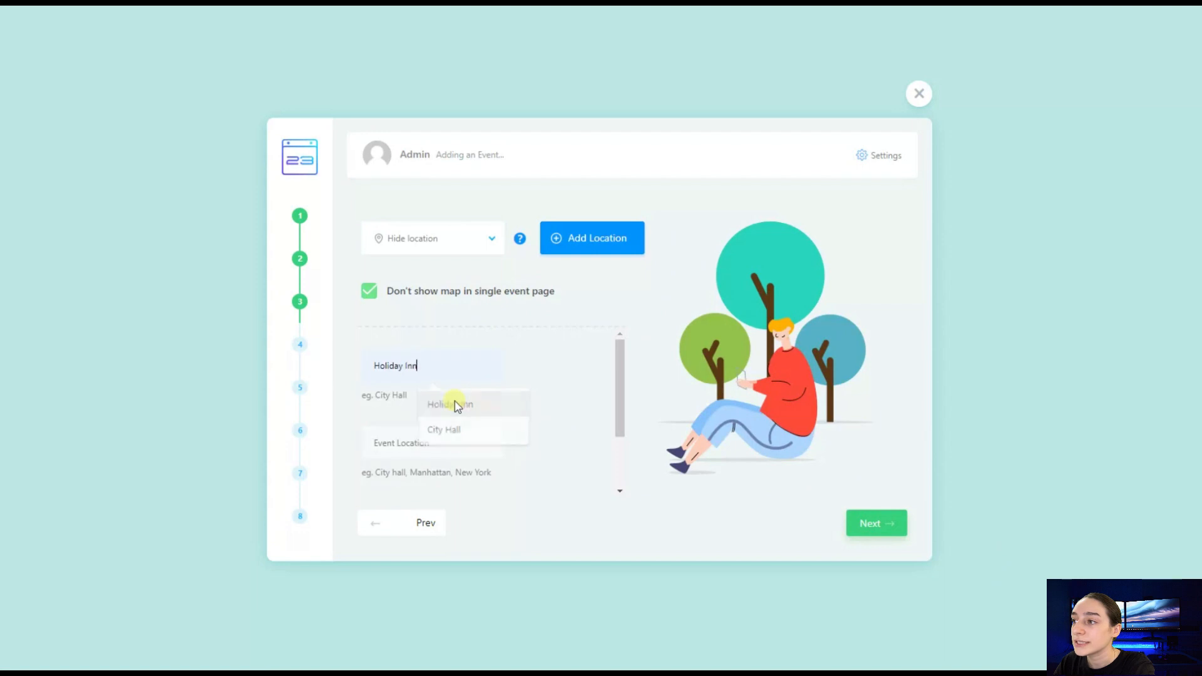
left_click(457, 402)
scroll(454, 407, "down", 1)
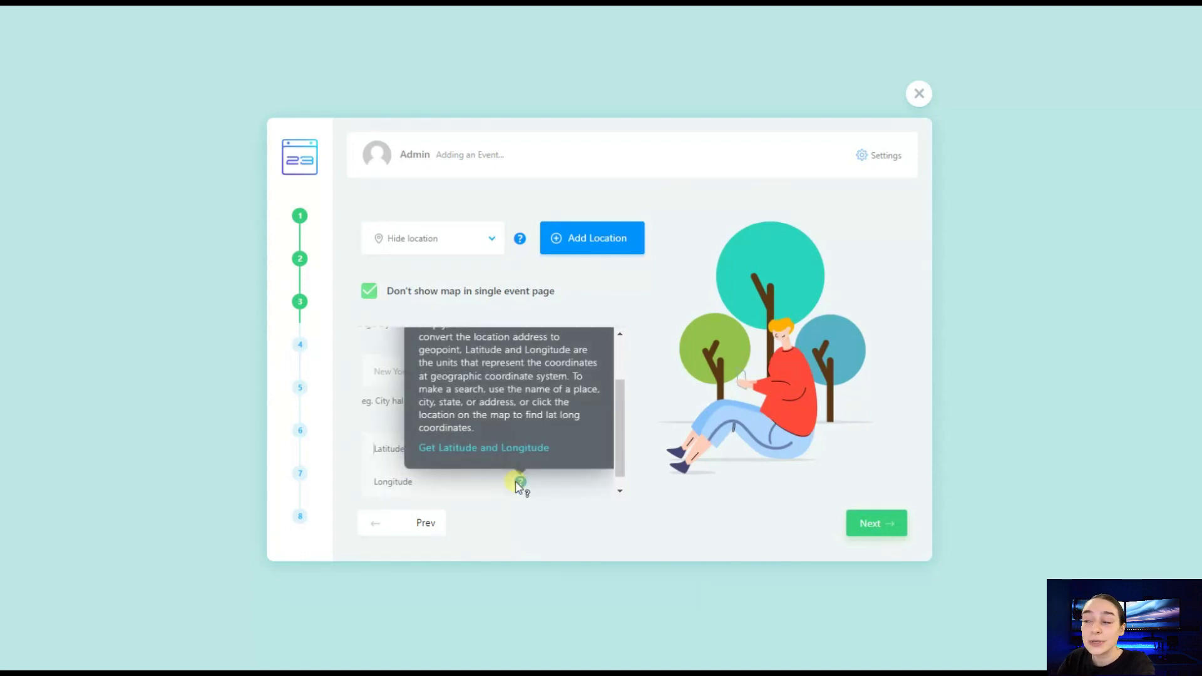
scroll(519, 485, "up", 1)
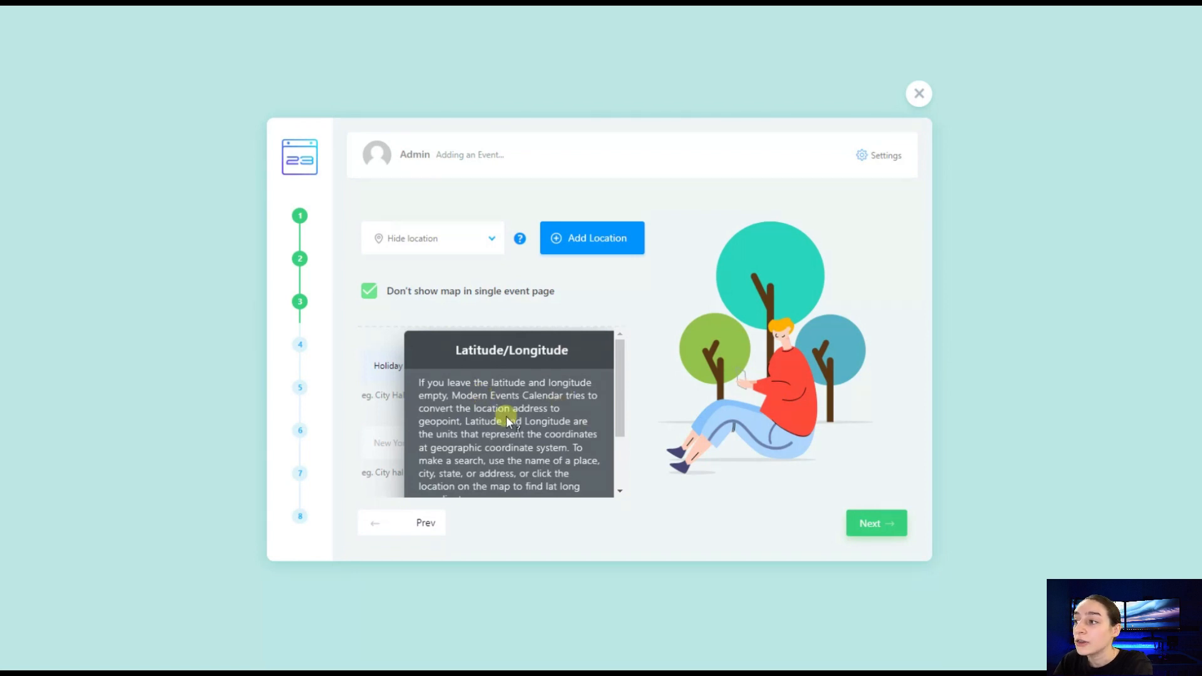
left_click(877, 522)
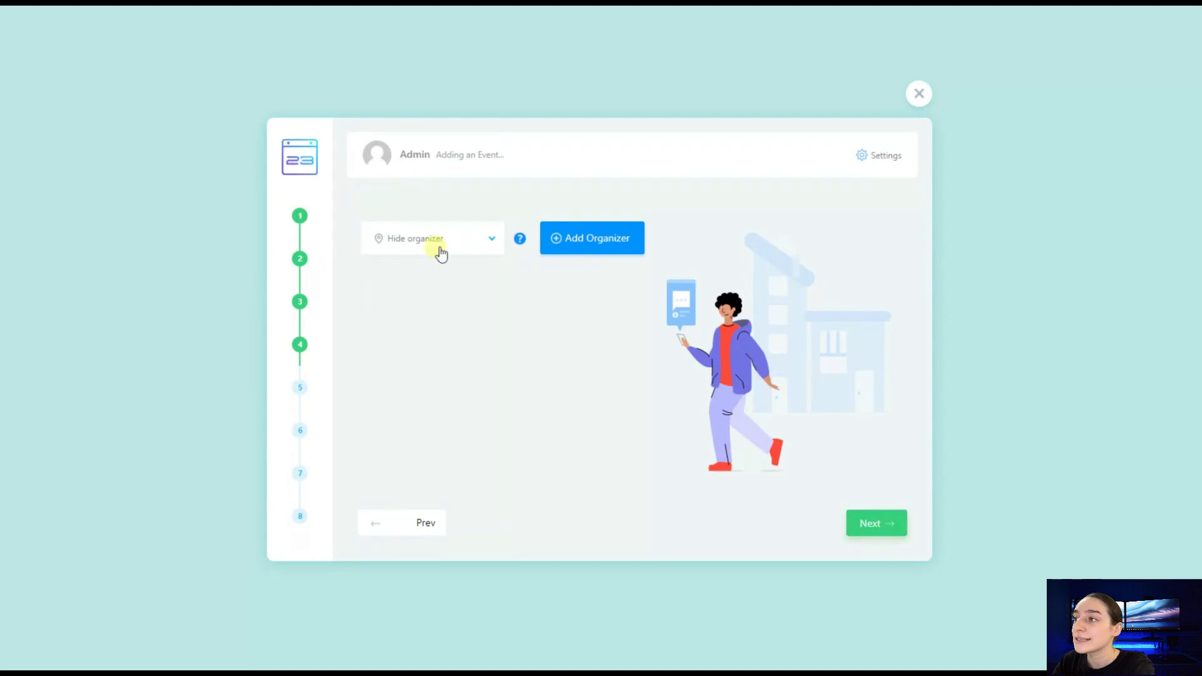
Add a new organizer with the previously used name of the female organizer, leave the remaining contact fields empty and continue
left_click(579, 241)
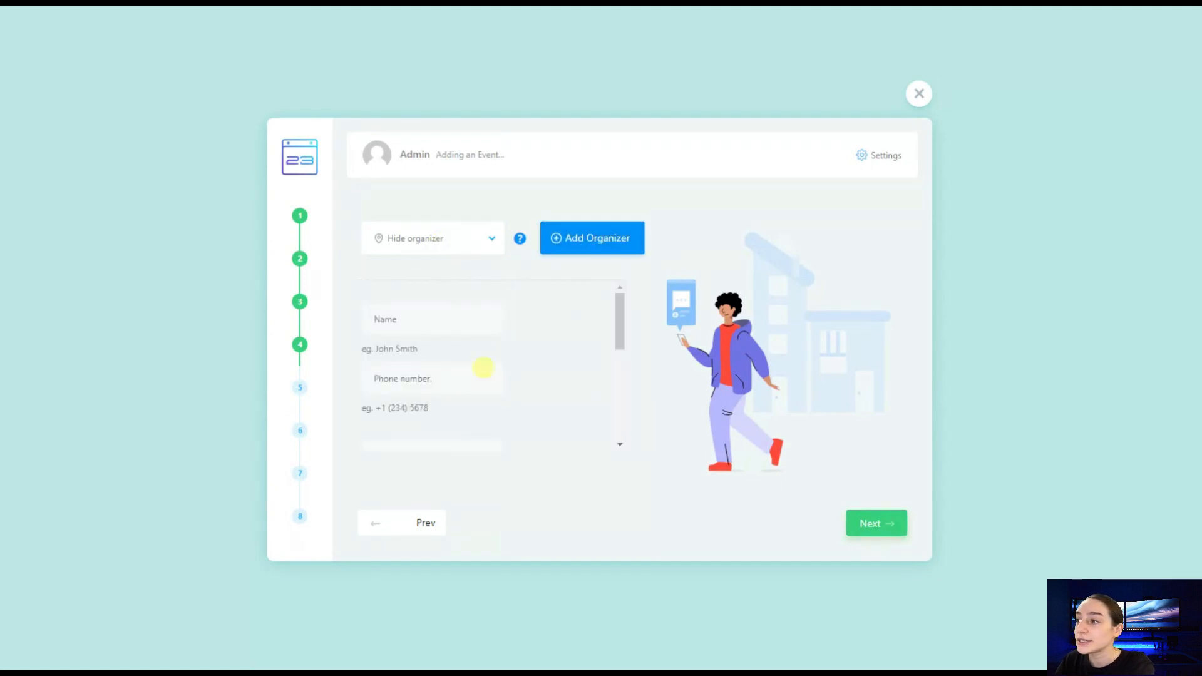
left_click(414, 320)
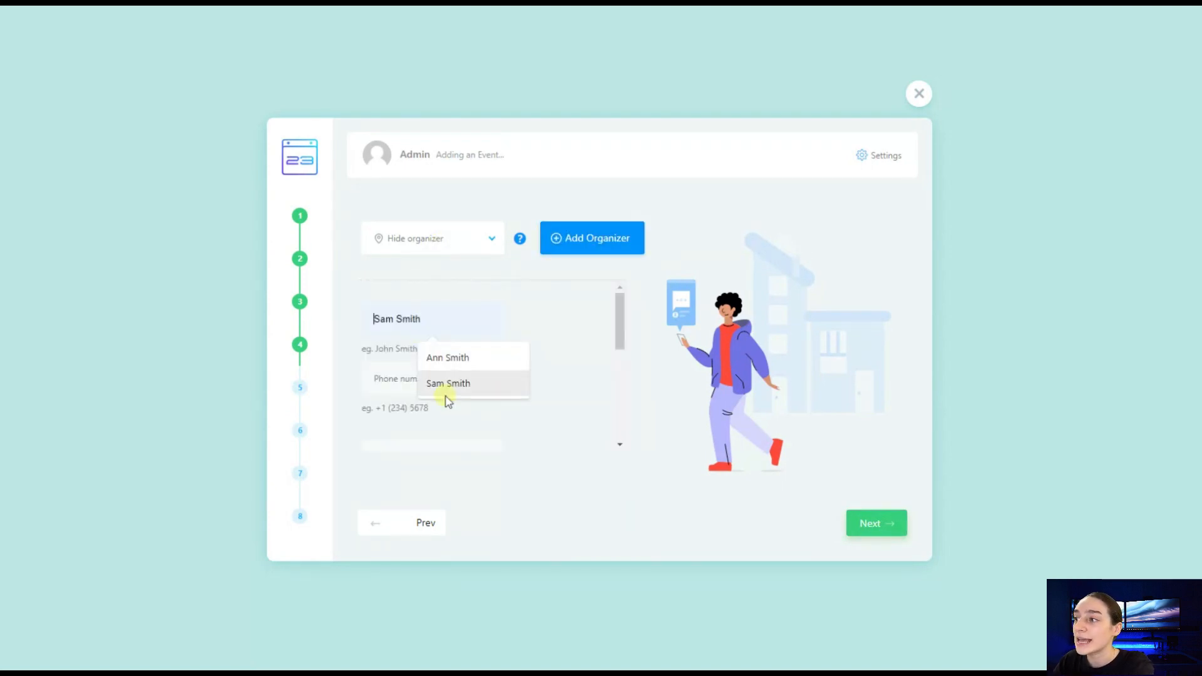
left_click(455, 359)
scroll(430, 385, "down", 2)
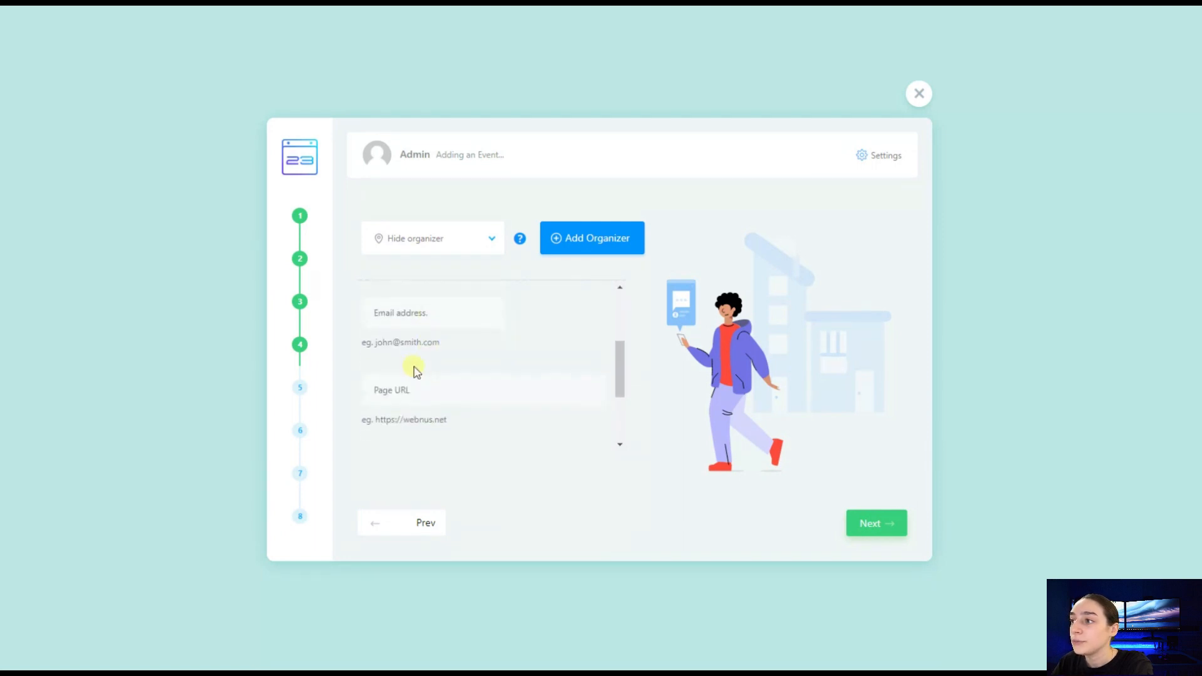
scroll(416, 370, "up", 1)
scroll(437, 365, "down", 1)
scroll(416, 376, "down", 1)
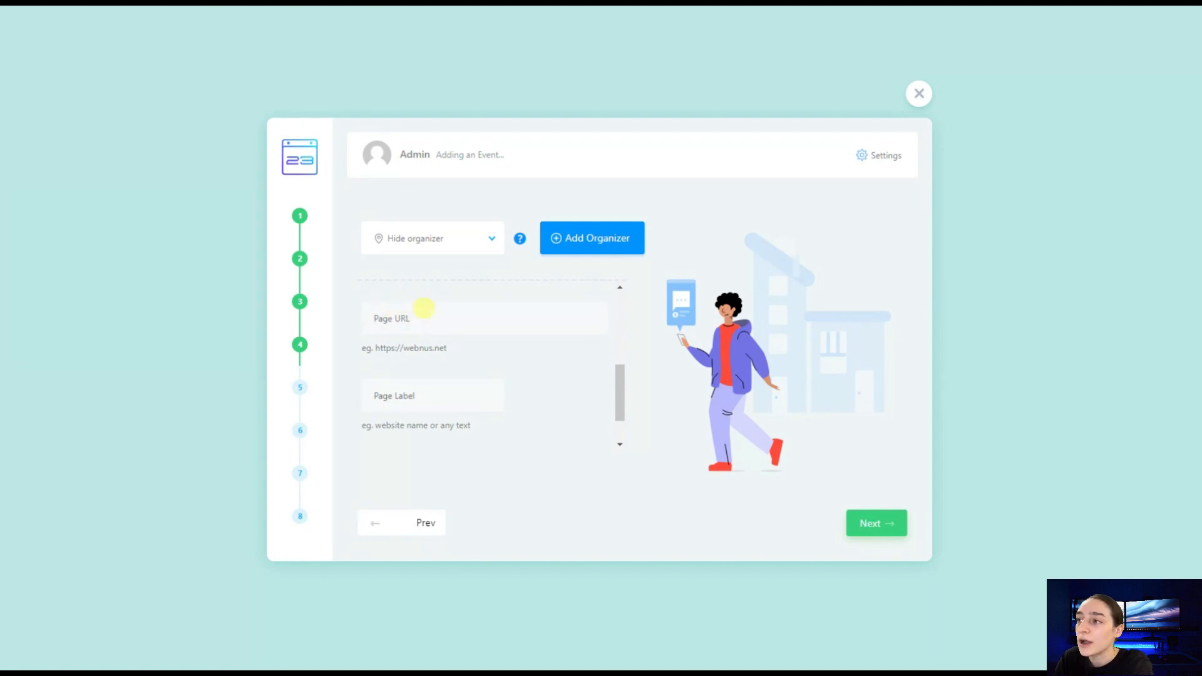
scroll(438, 363, "down", 2)
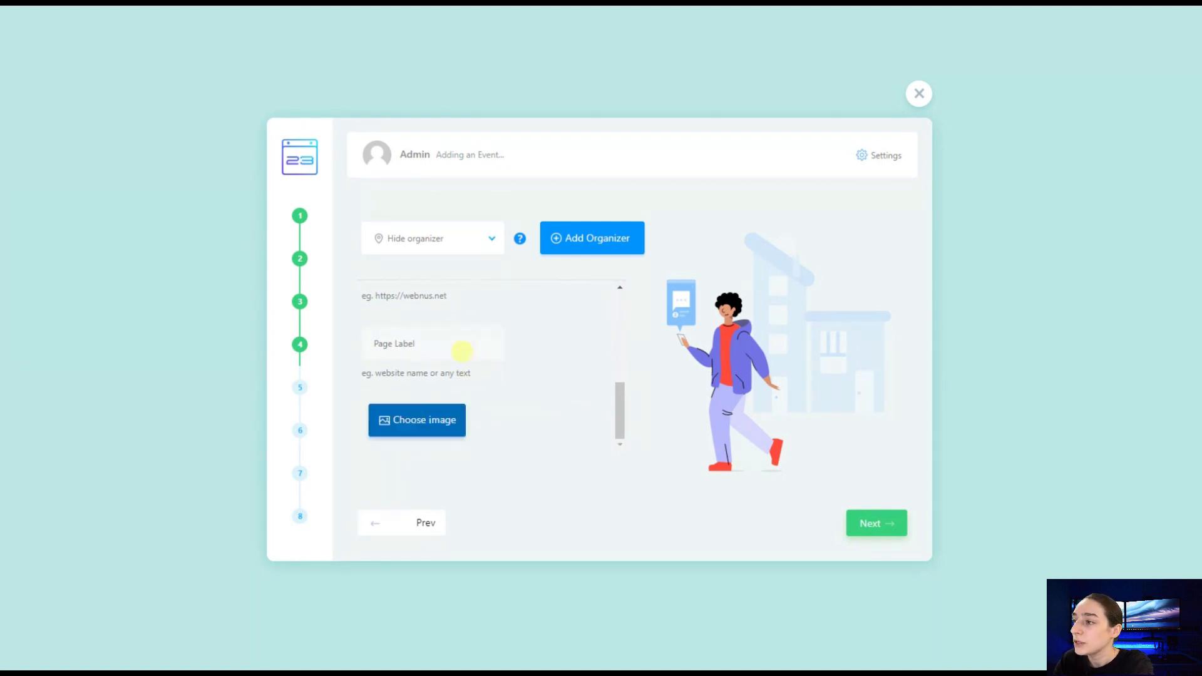
left_click(855, 523)
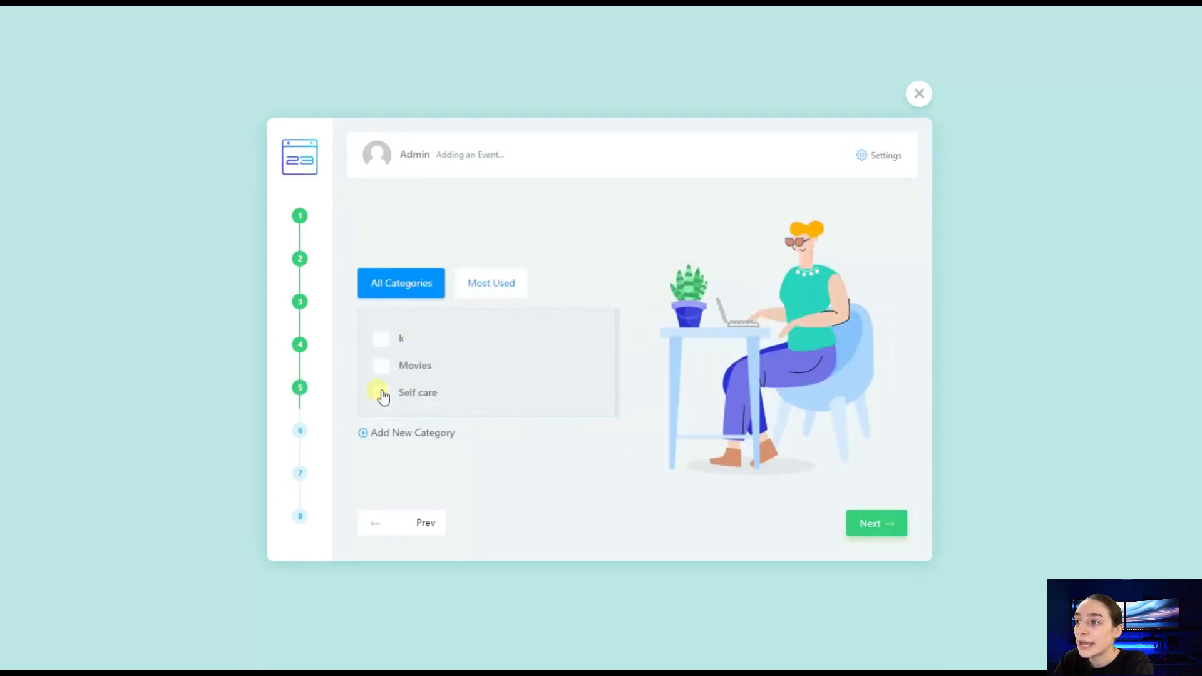
Assign the Self care category to the event, add a new category named selfcare and continue to the description
left_click(365, 433)
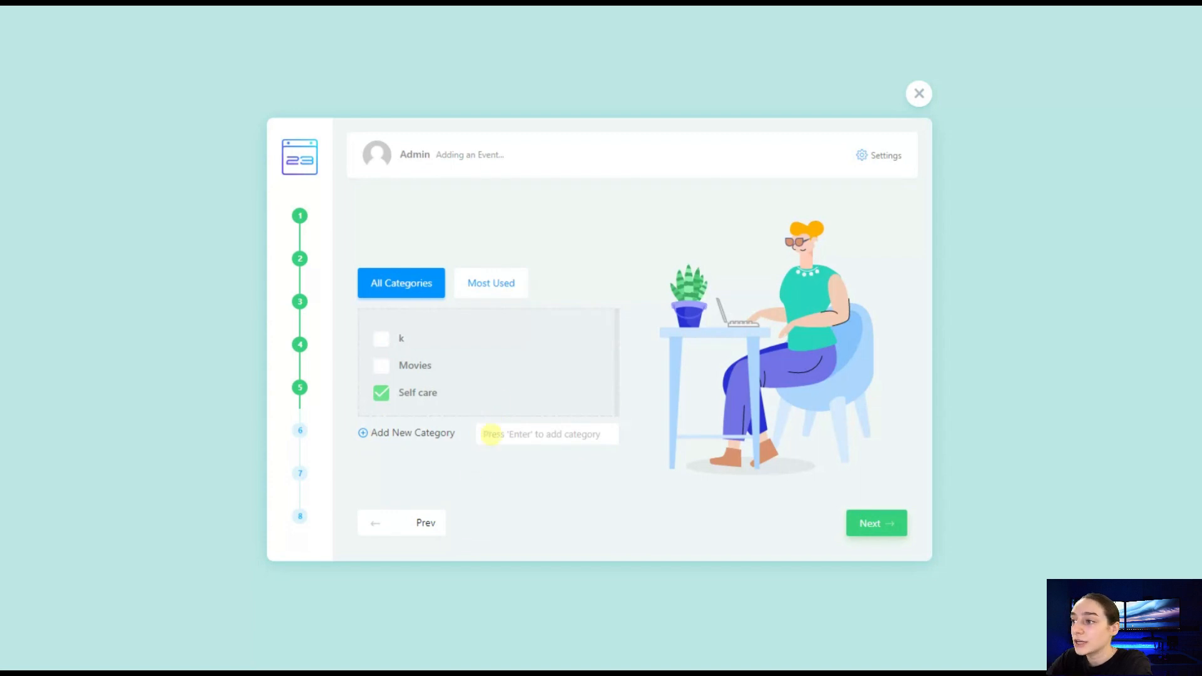
left_click(492, 433)
type("slef care")
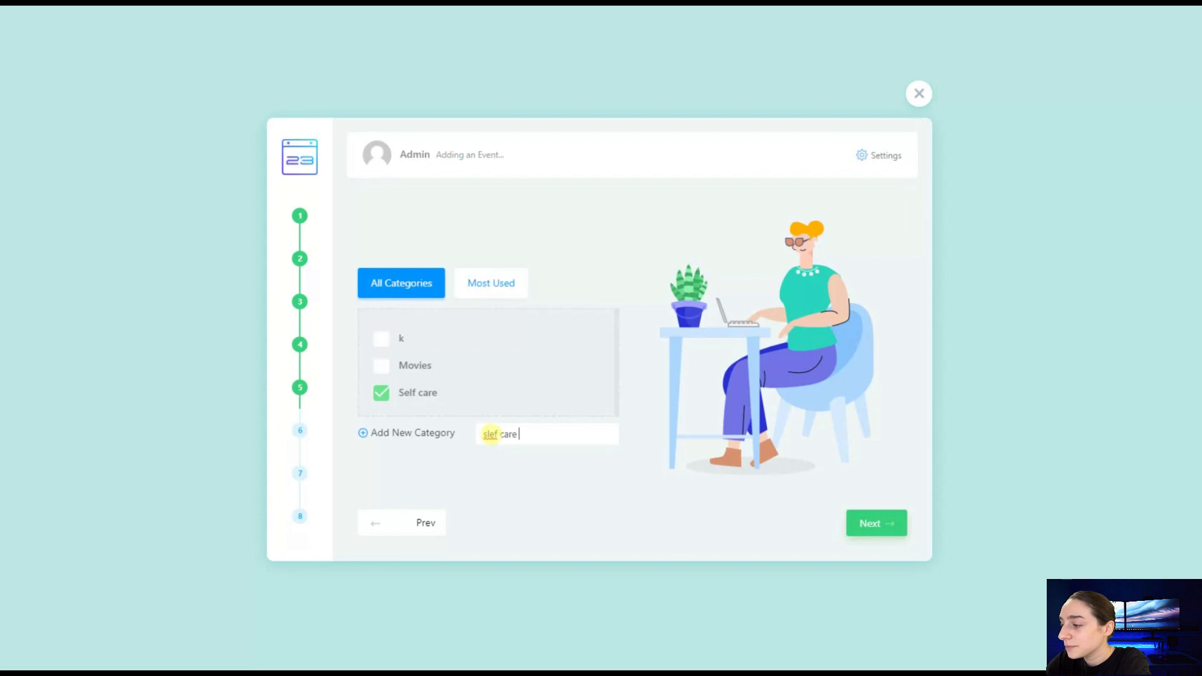
type("s")
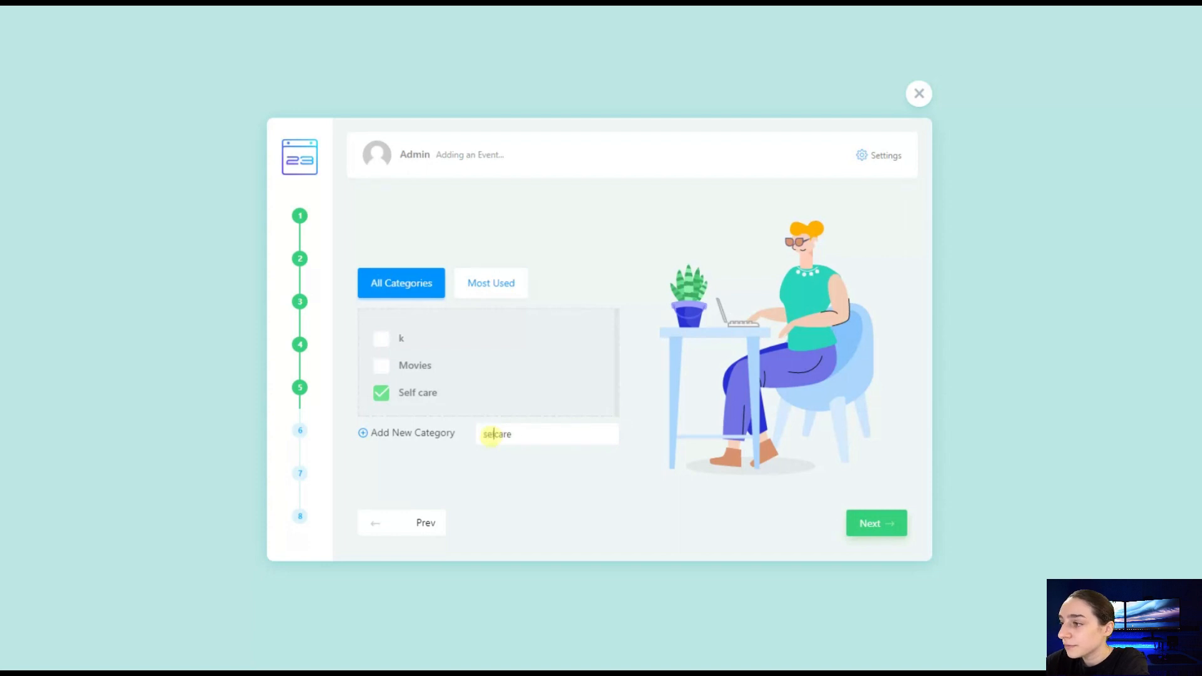
left_click(541, 438)
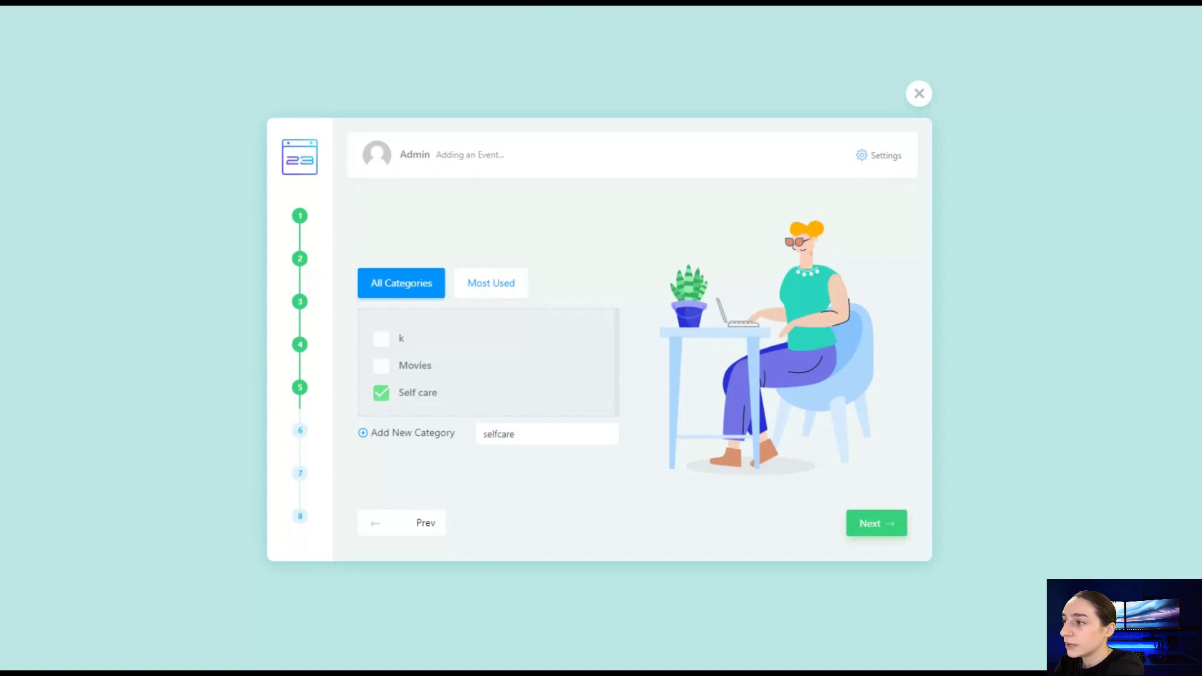
left_click(413, 435)
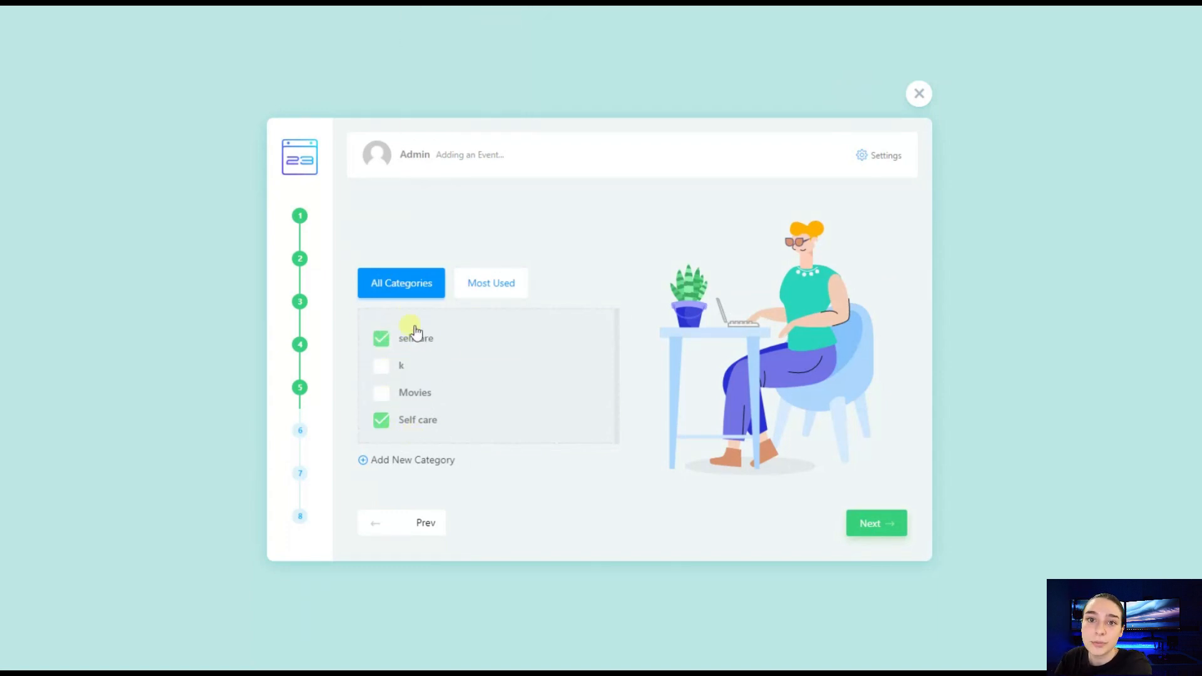
left_click(860, 523)
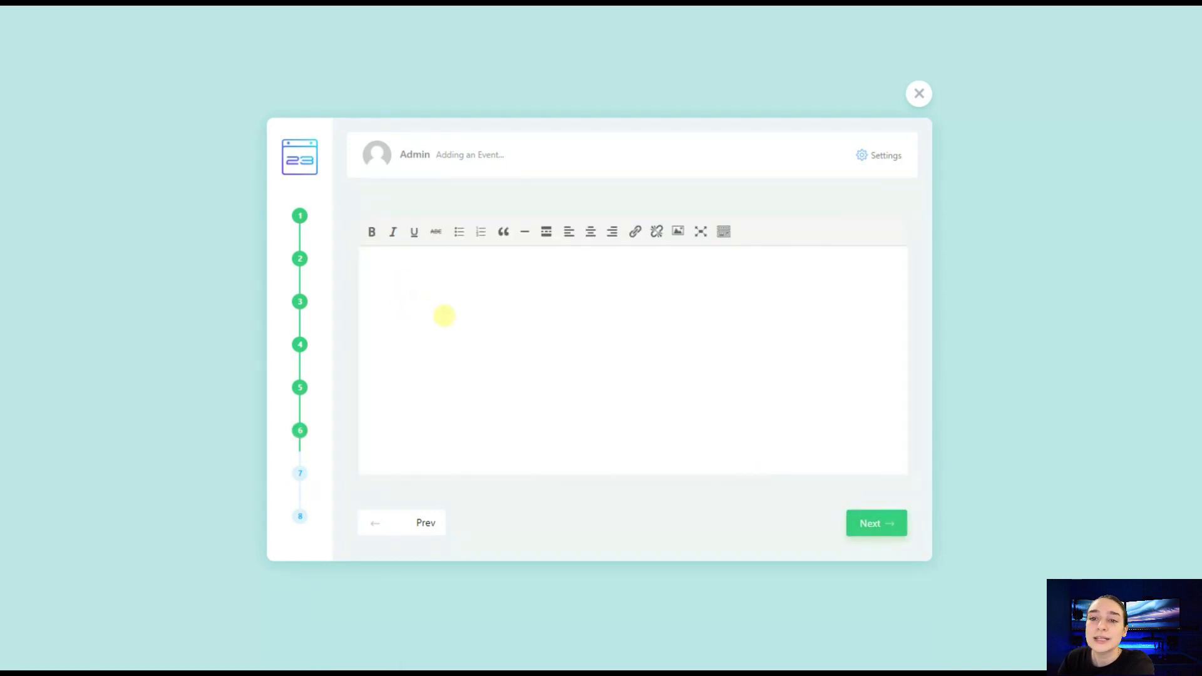
Leave the description empty, set the sunlit portrait of the woman lying on grass as featured image, and view the finished event
left_click(882, 524)
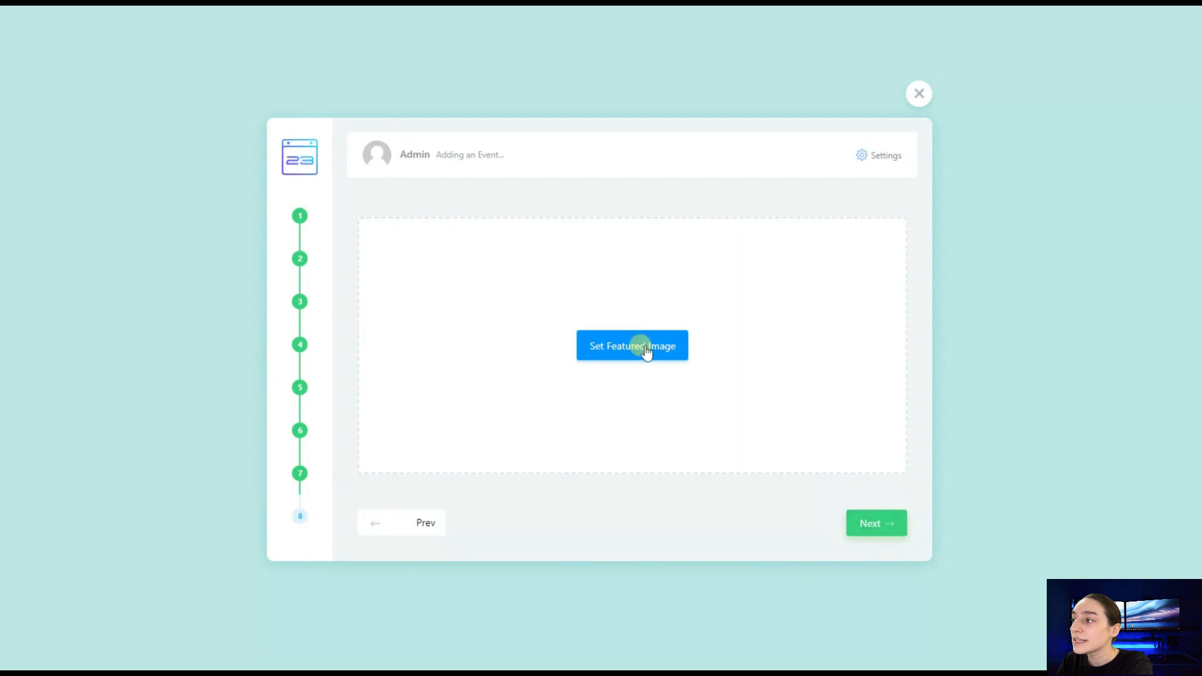
left_click(618, 351)
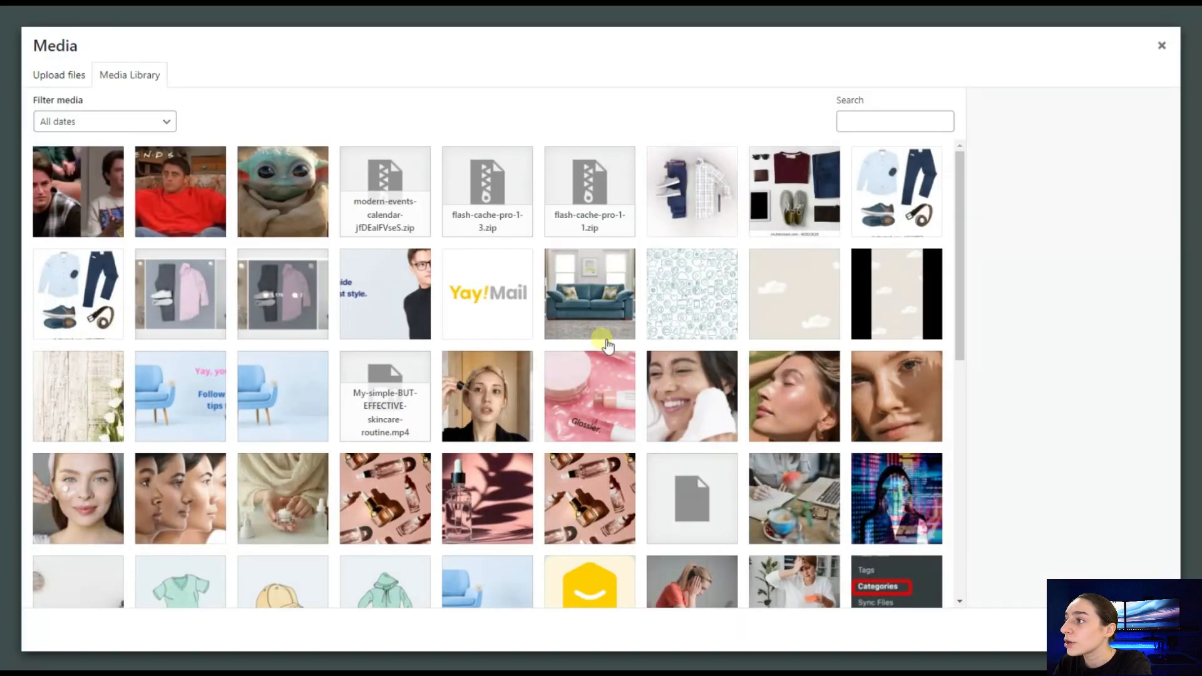
left_click(780, 399)
left_click(1143, 630)
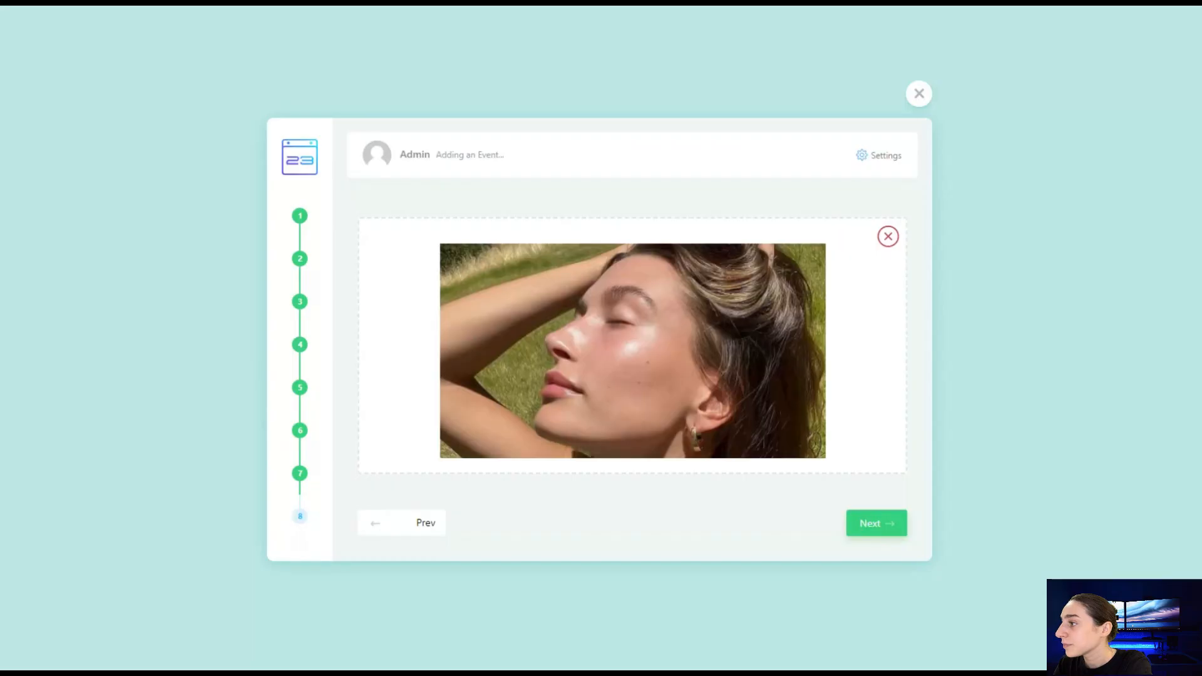
left_click(877, 526)
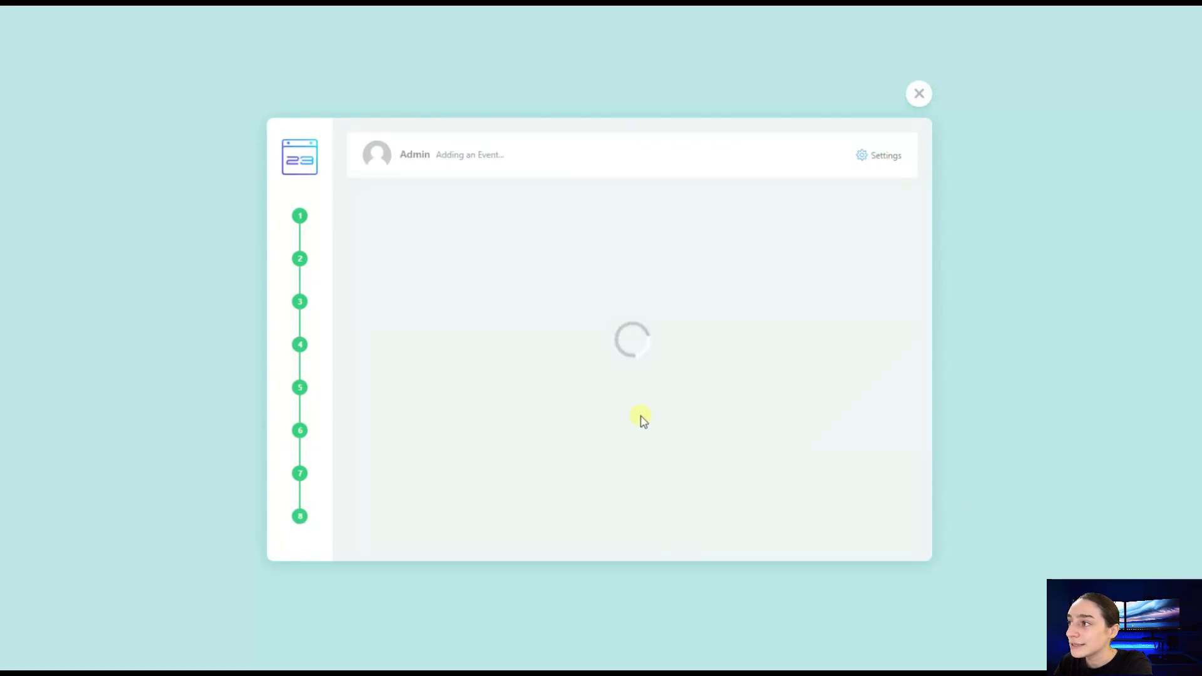
left_click(586, 483)
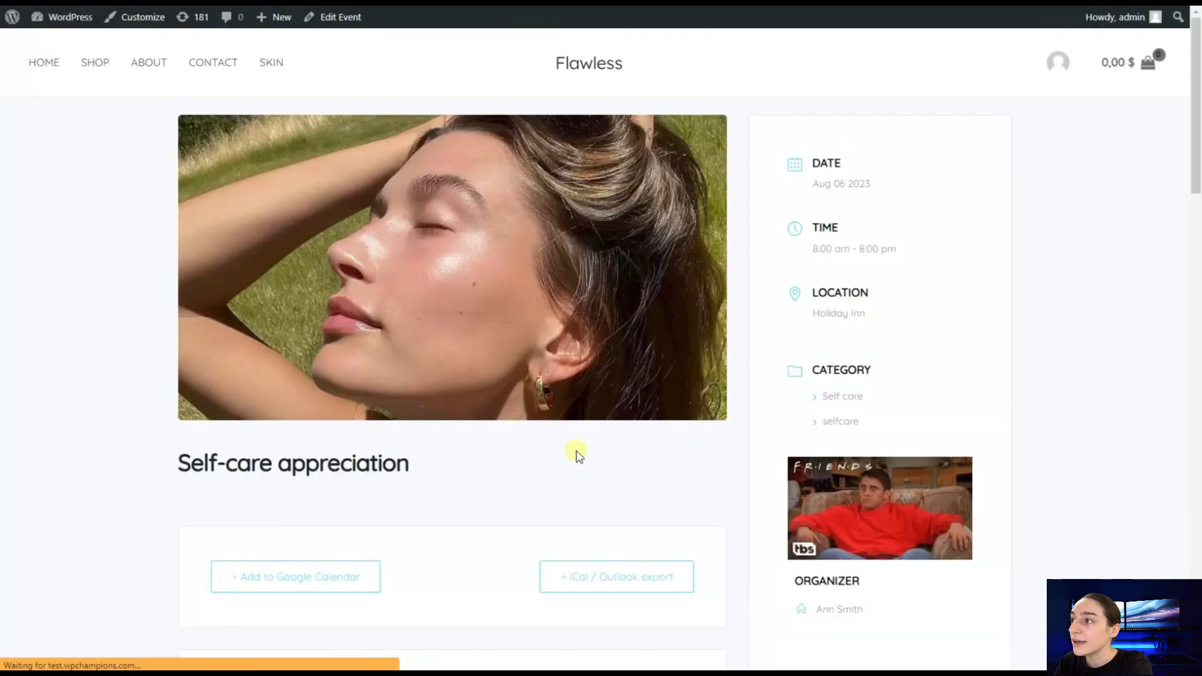
Look over the Self-care appreciation event page, including its date, time, location, categories, organizer and countdown
scroll(506, 325, "down", 2)
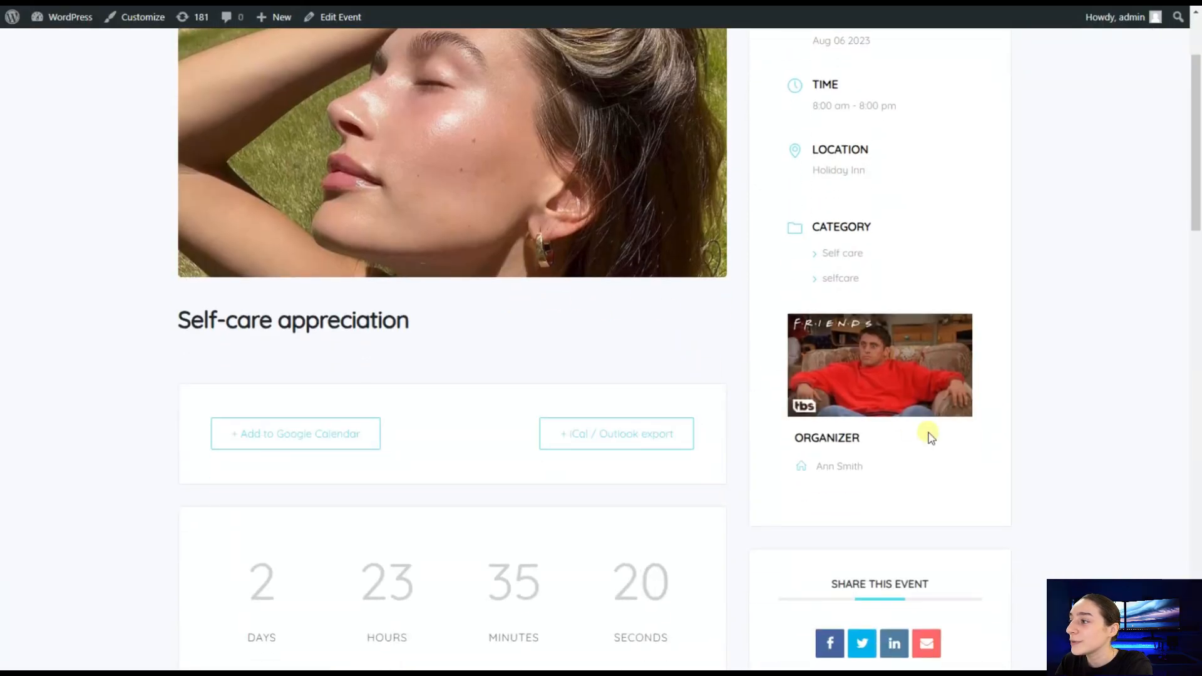
scroll(862, 395, "up", 1)
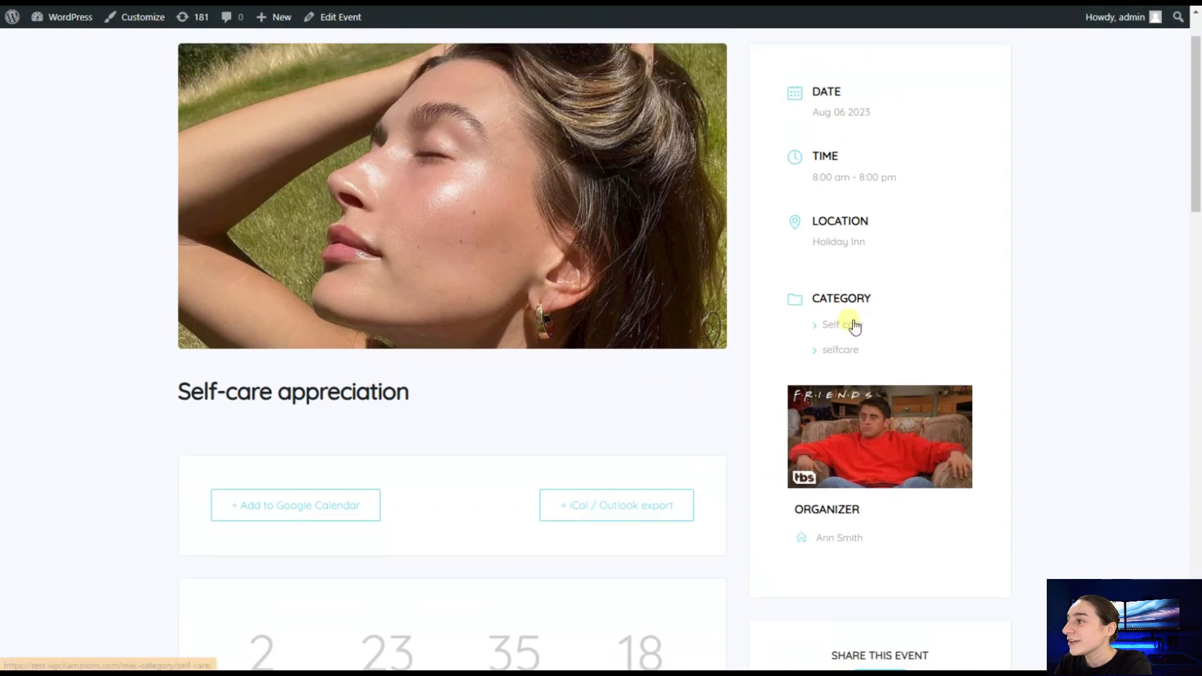
scroll(827, 224, "up", 1)
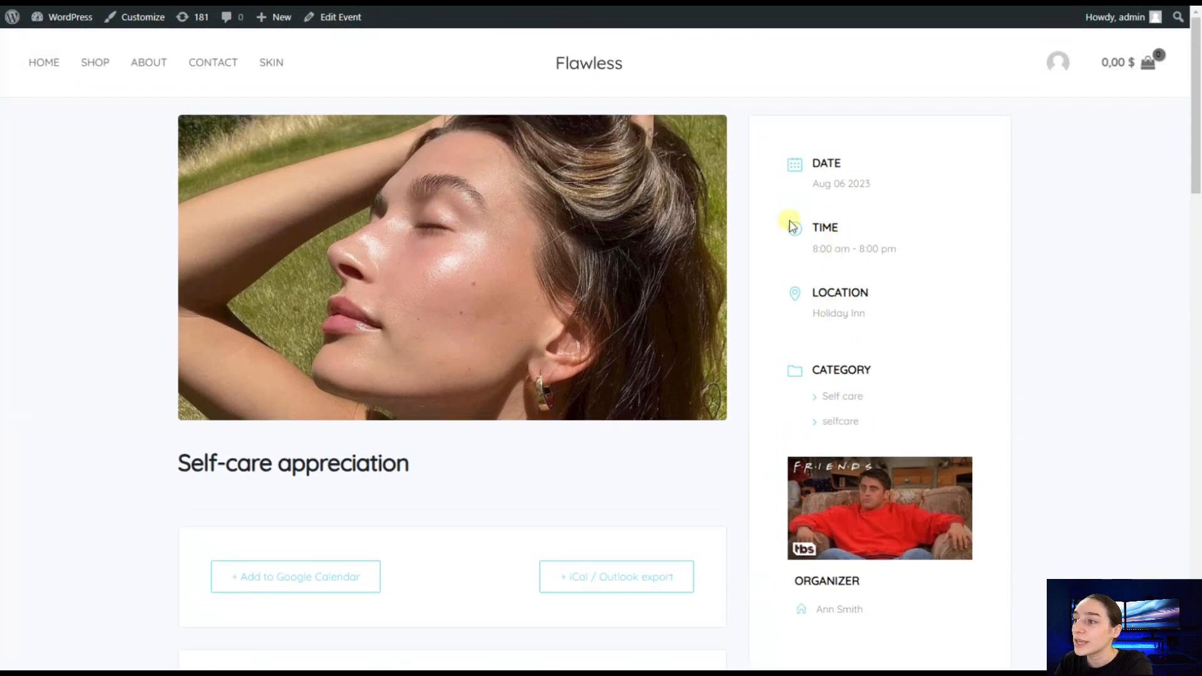
scroll(557, 368, "down", 1)
scroll(557, 367, "down", 3)
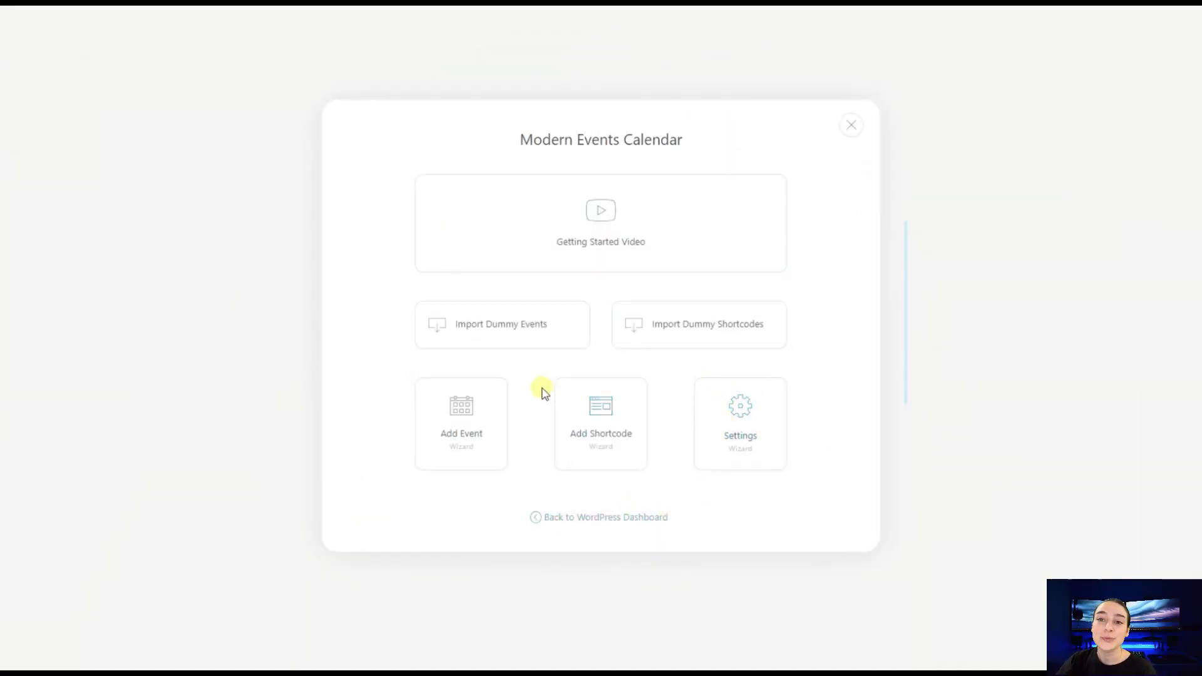
Start a new shortcode in the wizard named Event page, choose Grid View as its view and continue to the styles
left_click(617, 433)
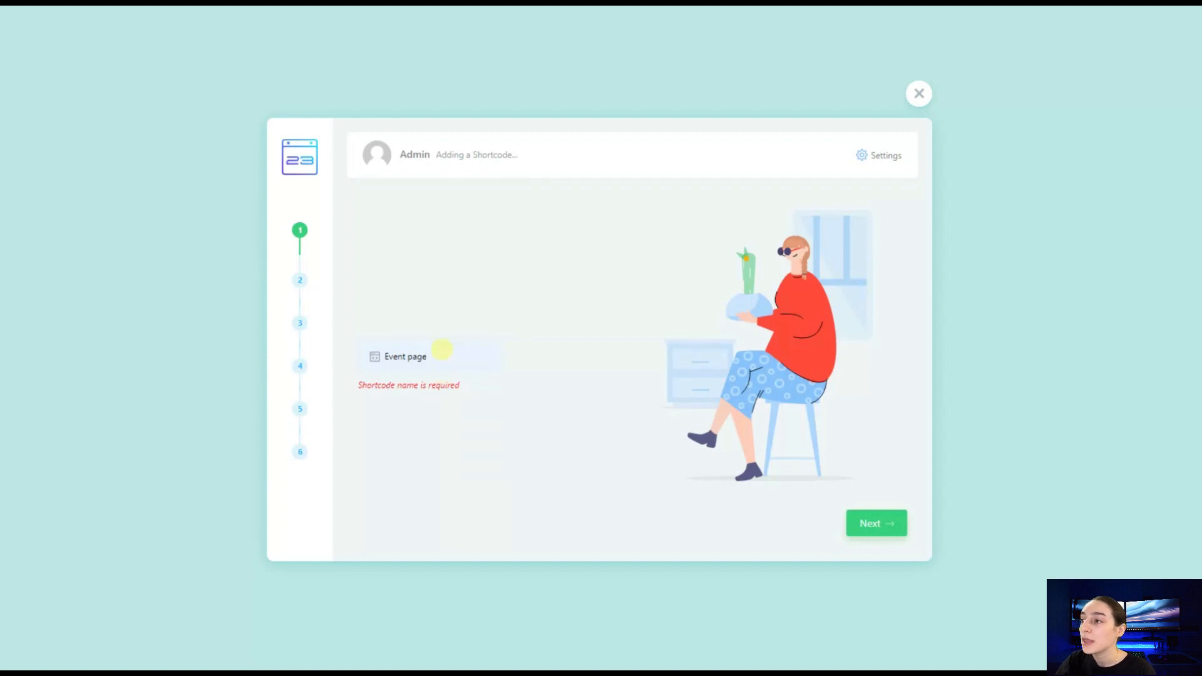
left_click(870, 523)
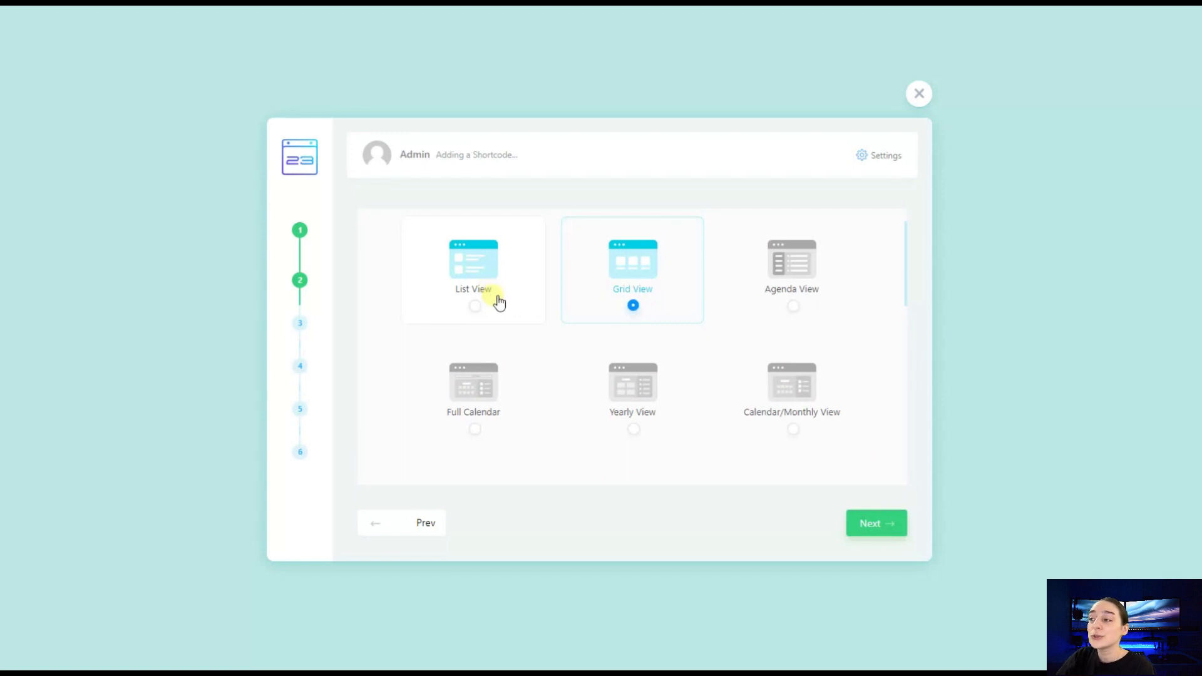
scroll(523, 305, "down", 3)
scroll(523, 305, "down", 6)
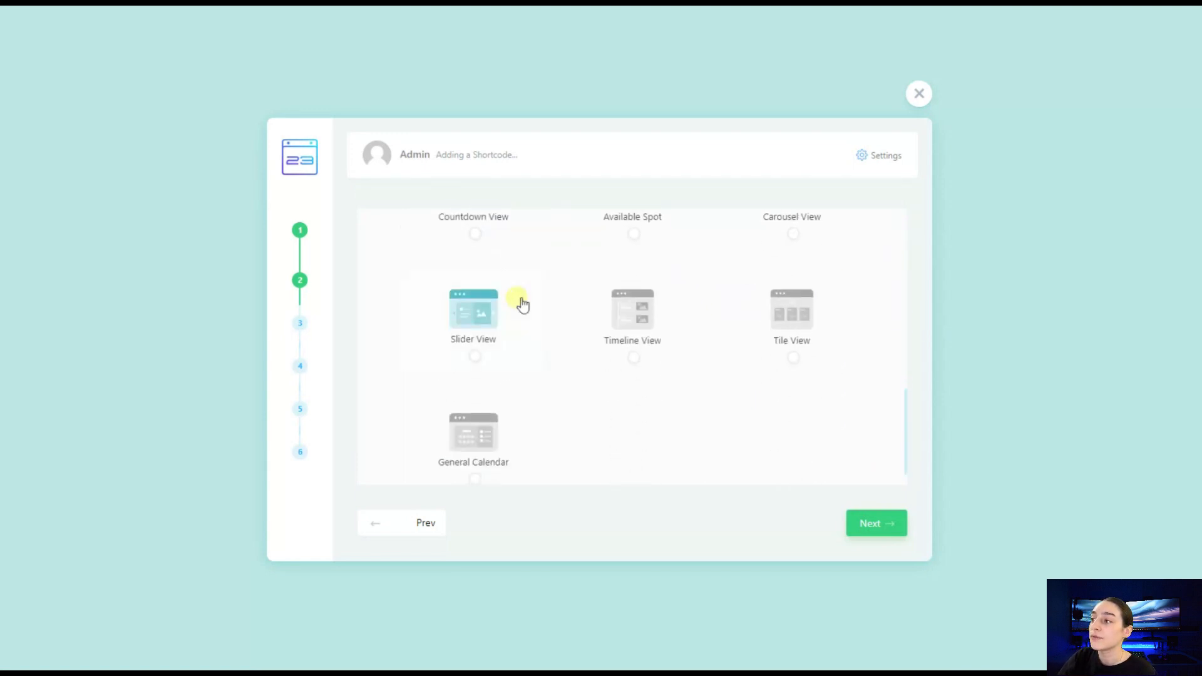
scroll(522, 304, "up", 9)
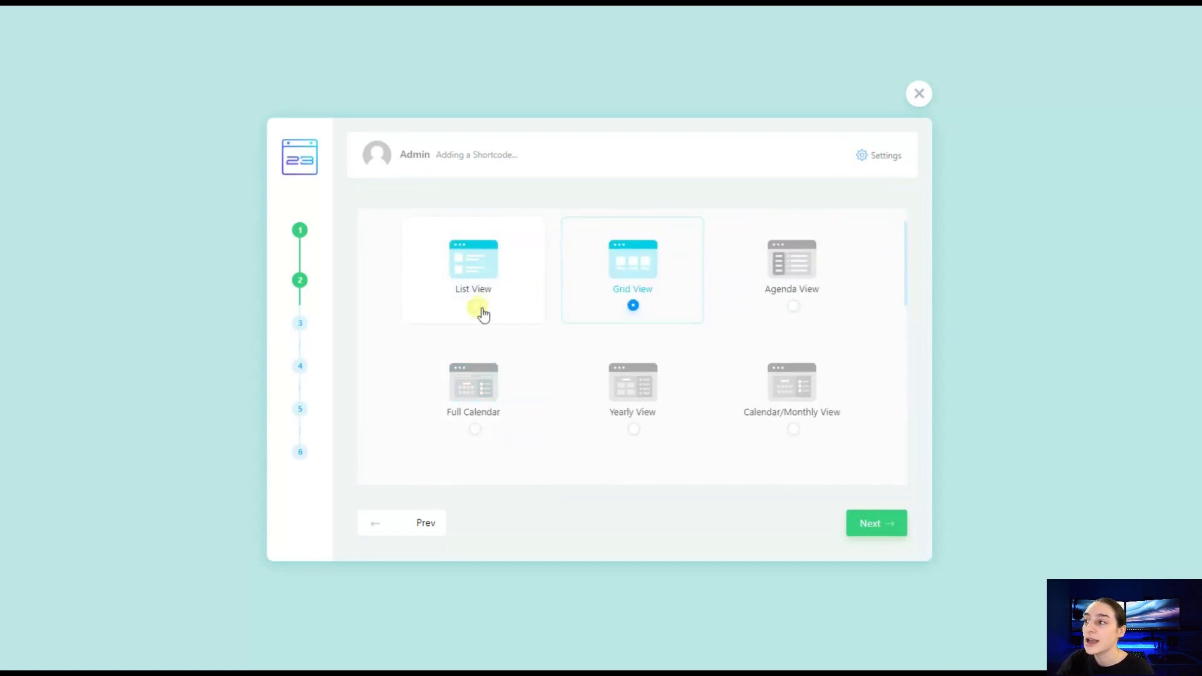
left_click(876, 523)
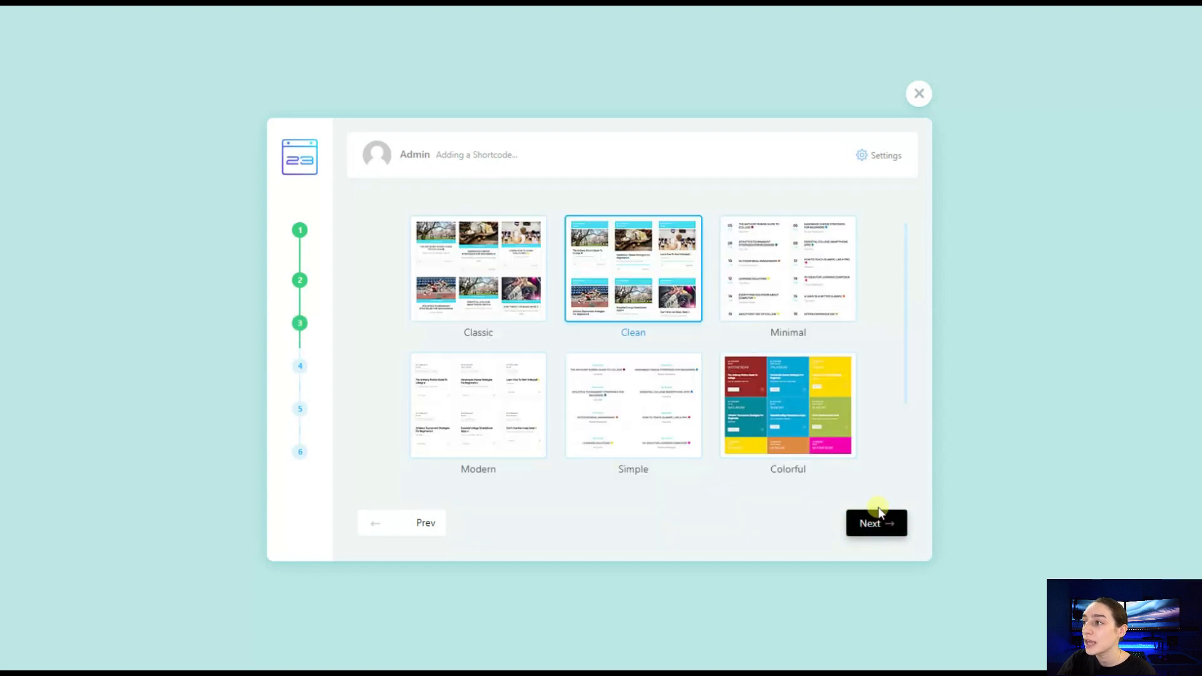
Browse the grid styles for the shortcode and select the Clean style
left_click(508, 293)
scroll(757, 380, "down", 3)
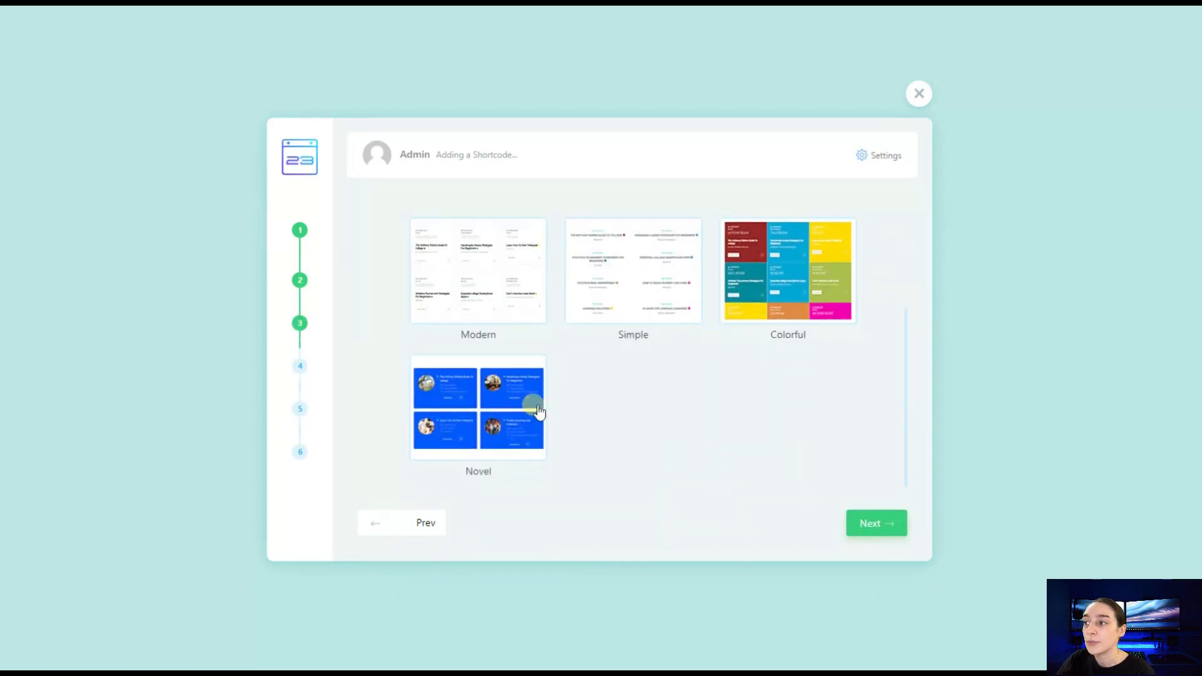
scroll(532, 403, "up", 3)
left_click(657, 289)
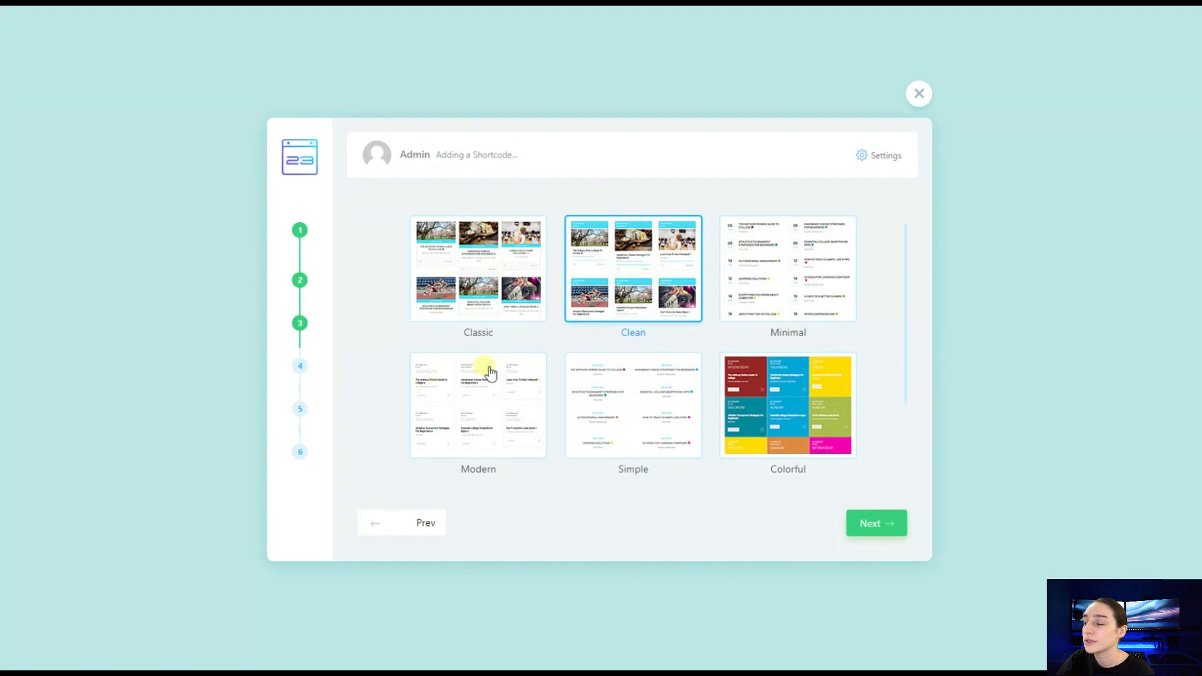
Set single events to open in a new window, include expired events in the shortcode, and proceed to the final wizard stage
left_click(869, 525)
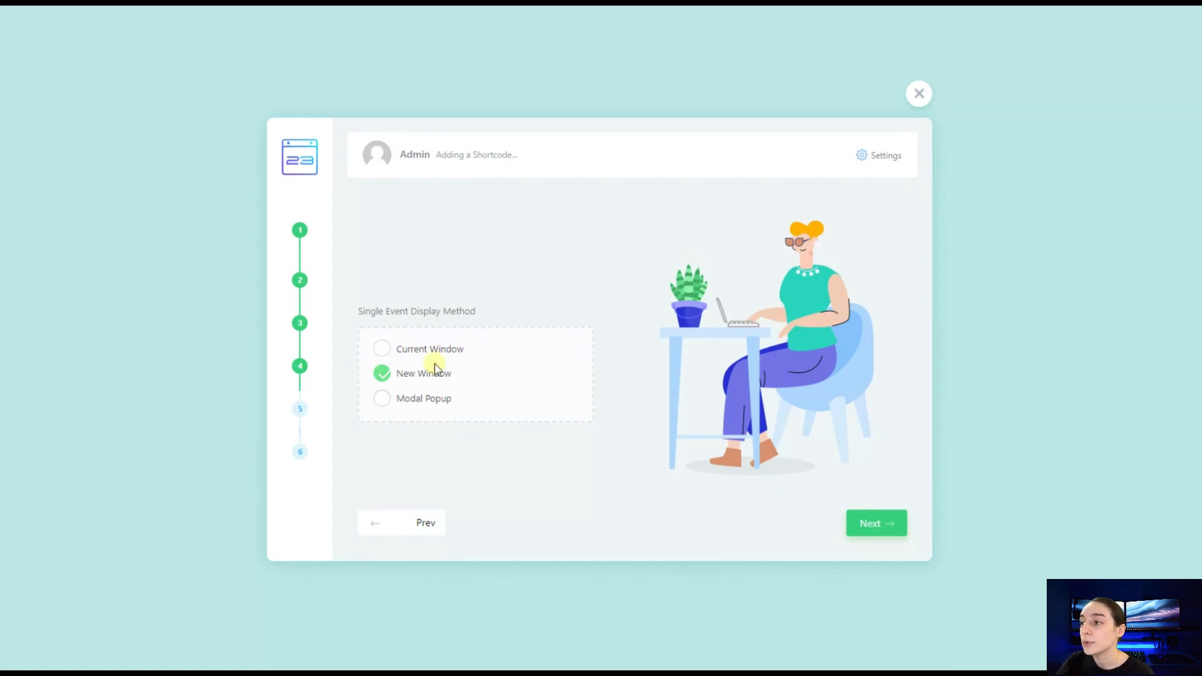
left_click(889, 519)
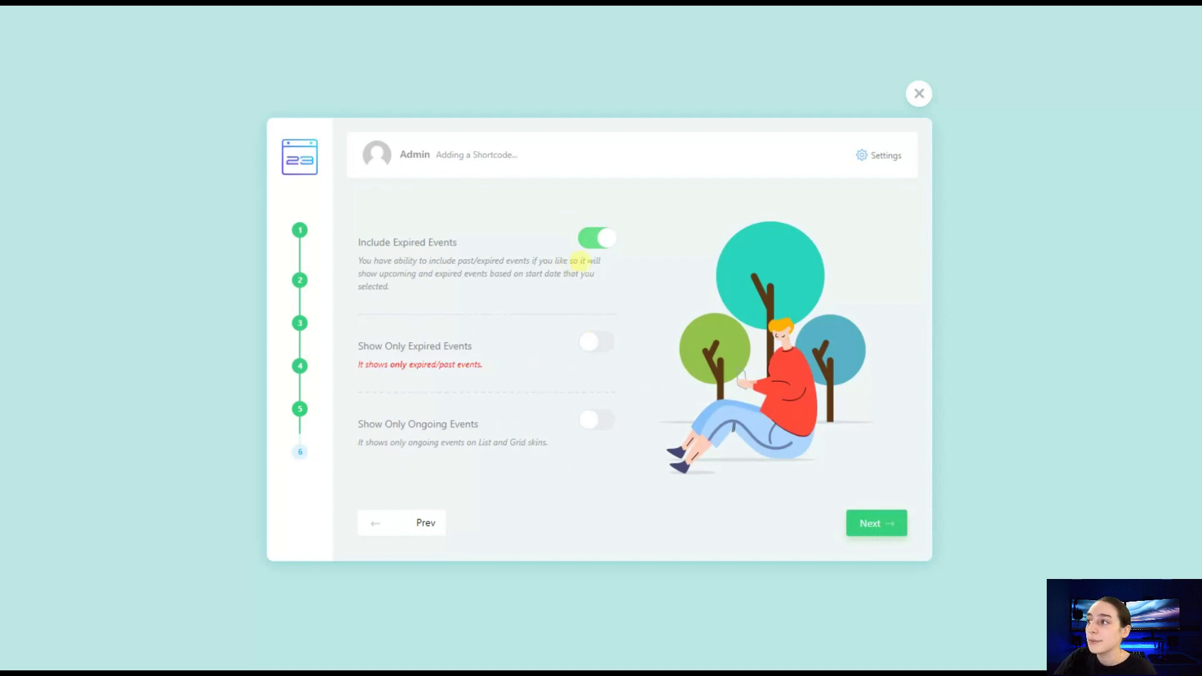
left_click(868, 524)
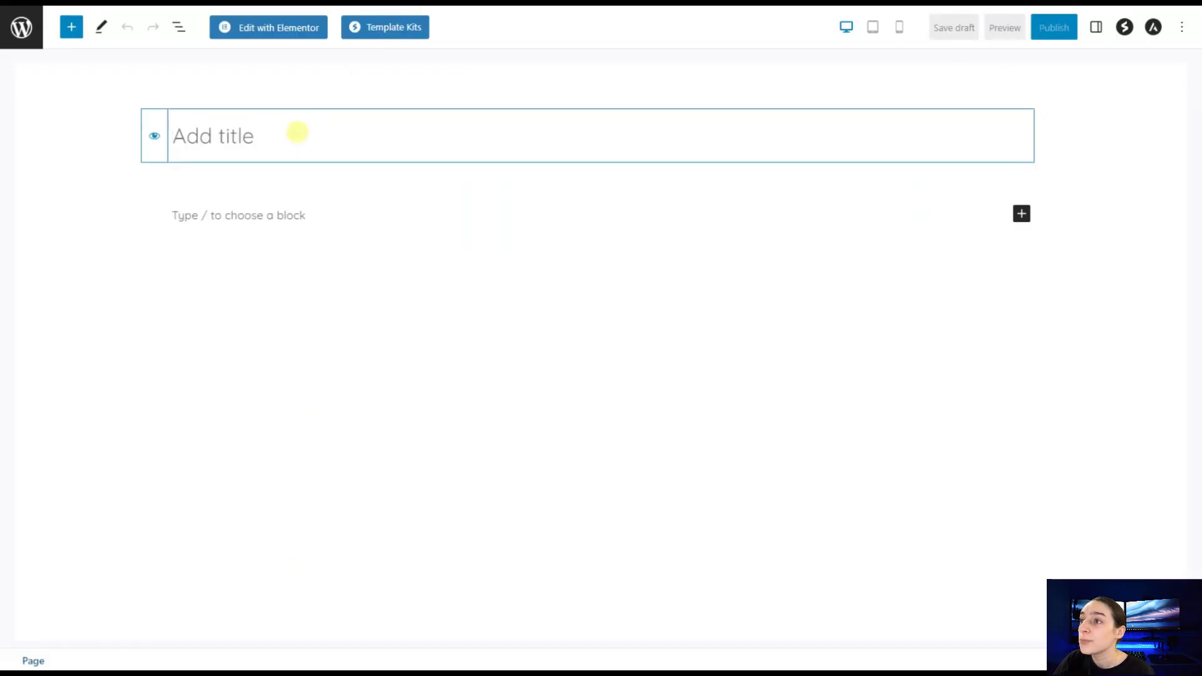
Title the new page Event Page and add a Shortcode block containing [MEC id="2177"]
type("E")
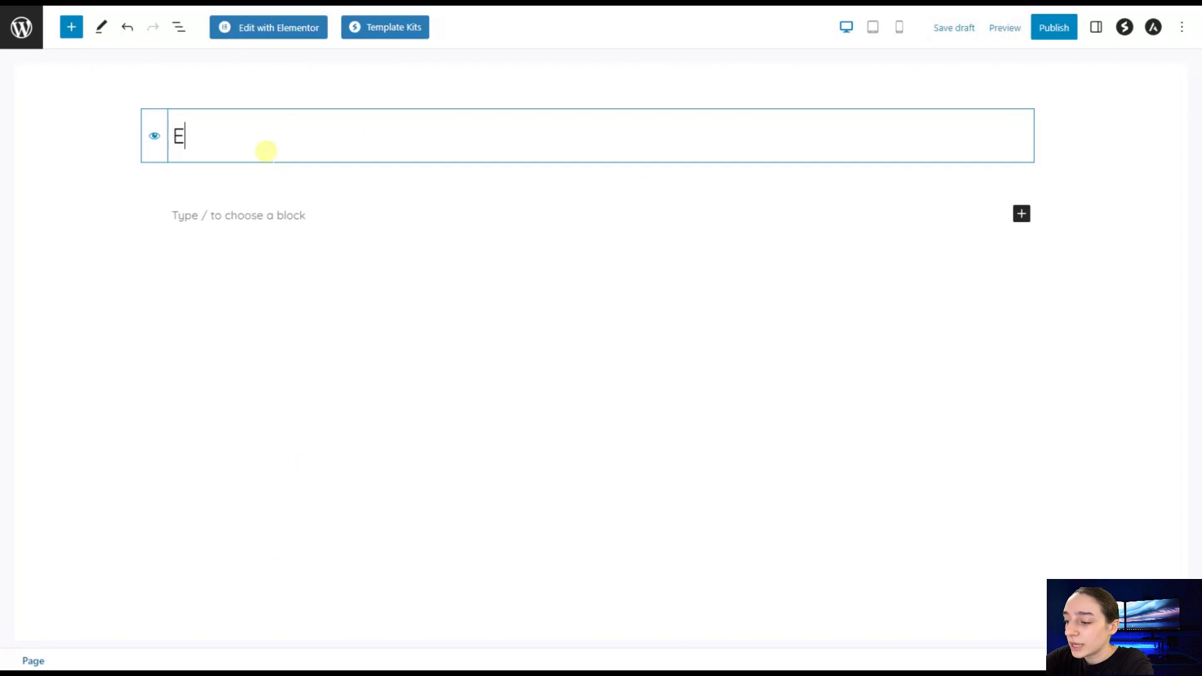
type("ven")
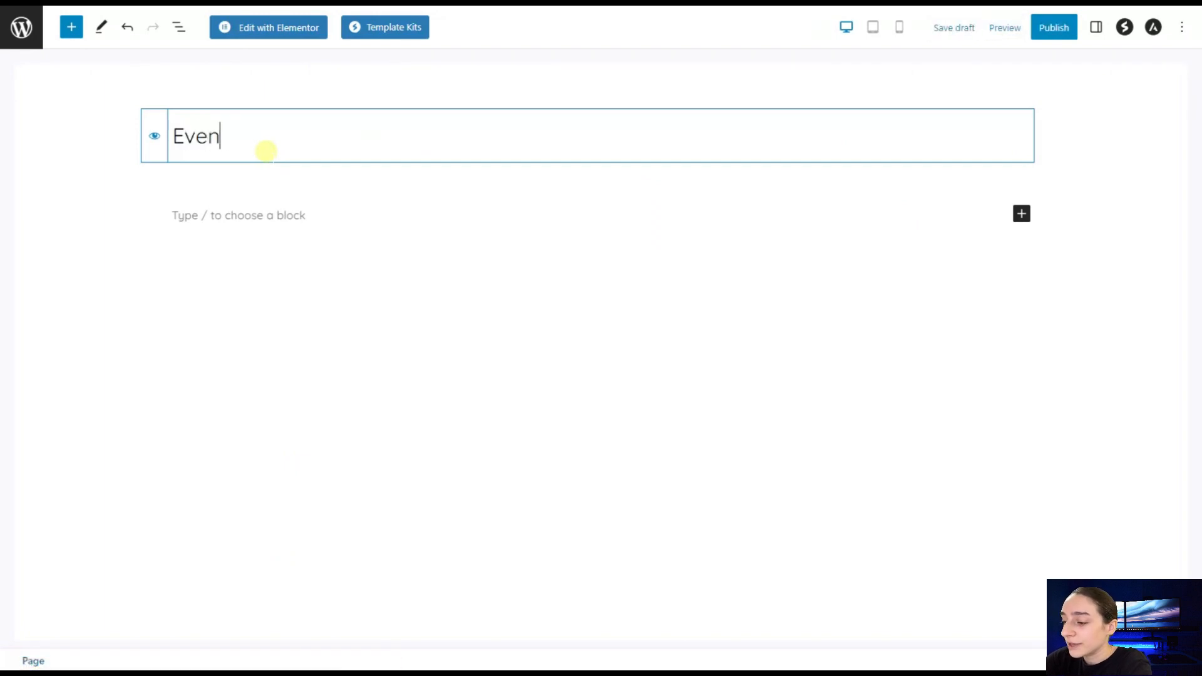
type("t Page")
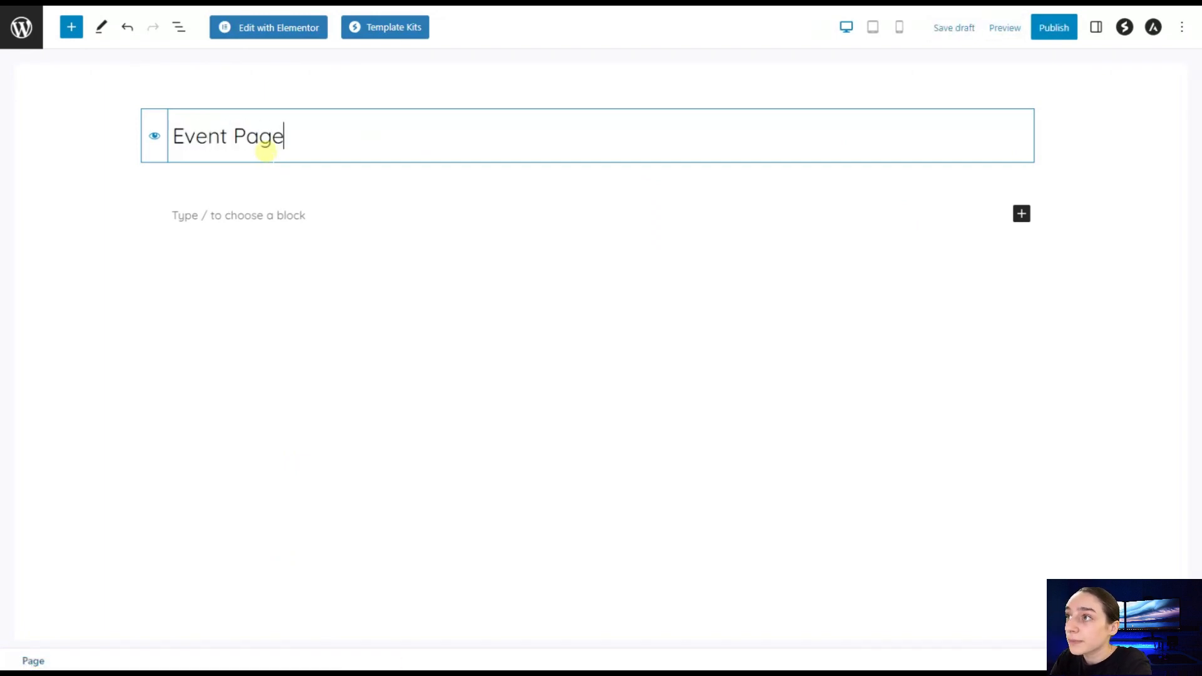
left_click(271, 215)
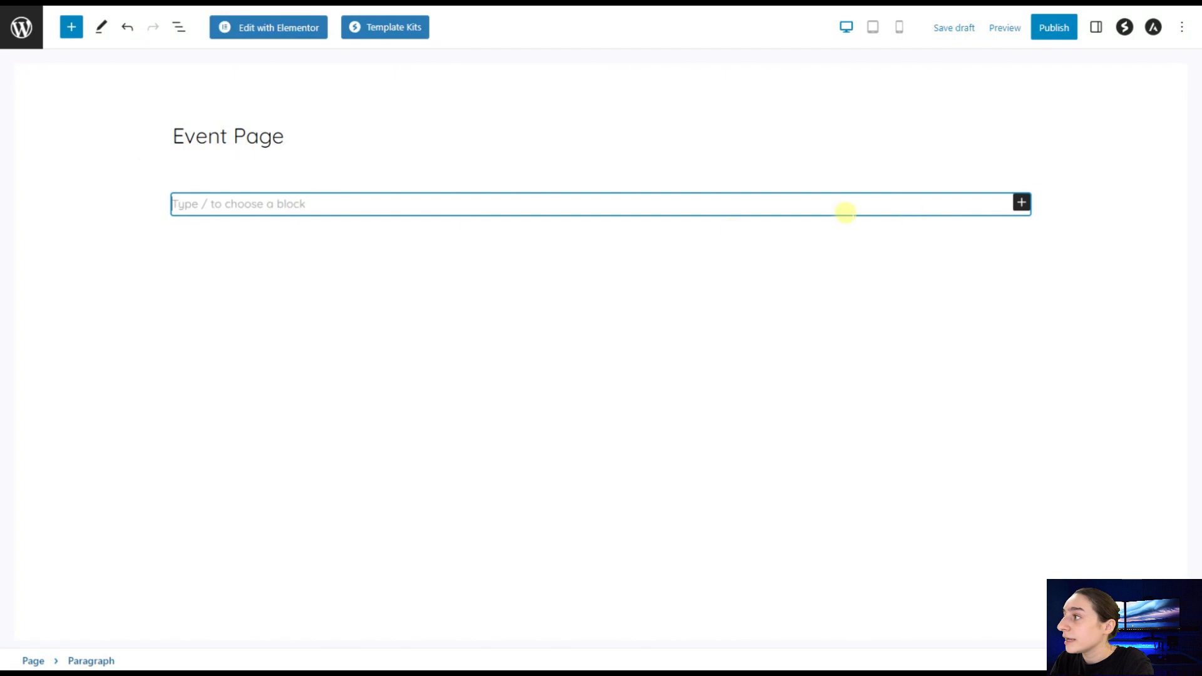
left_click(1022, 203)
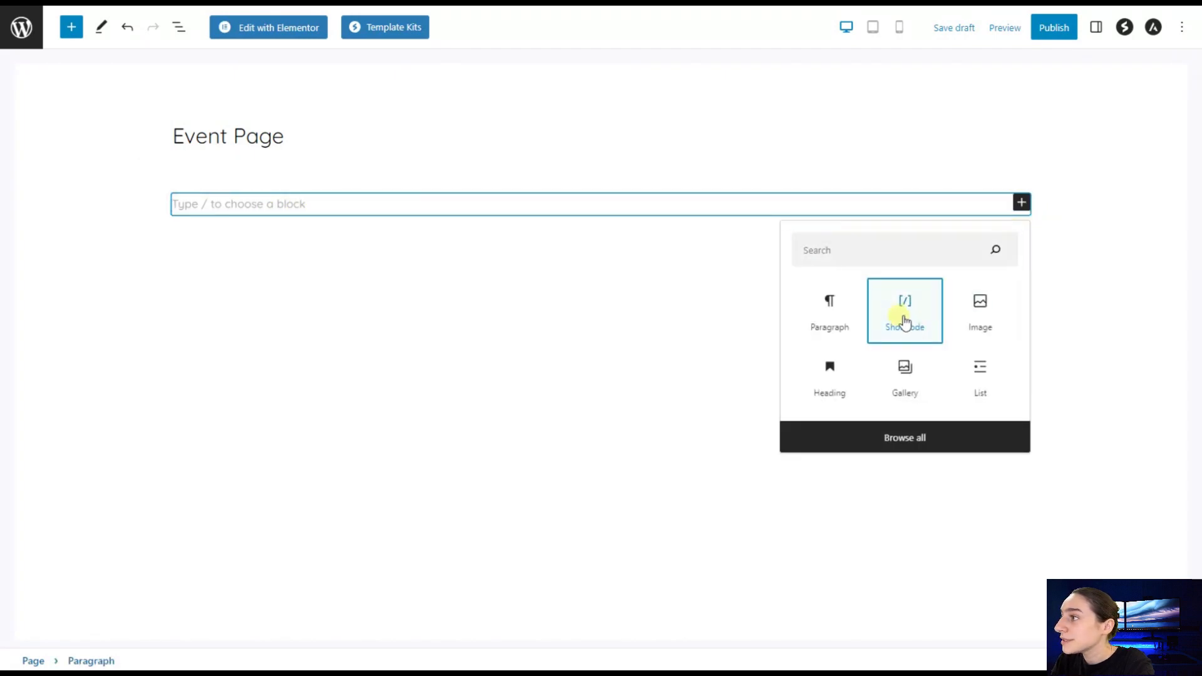
left_click(904, 321)
type("[MEC id=\"2177\"]")
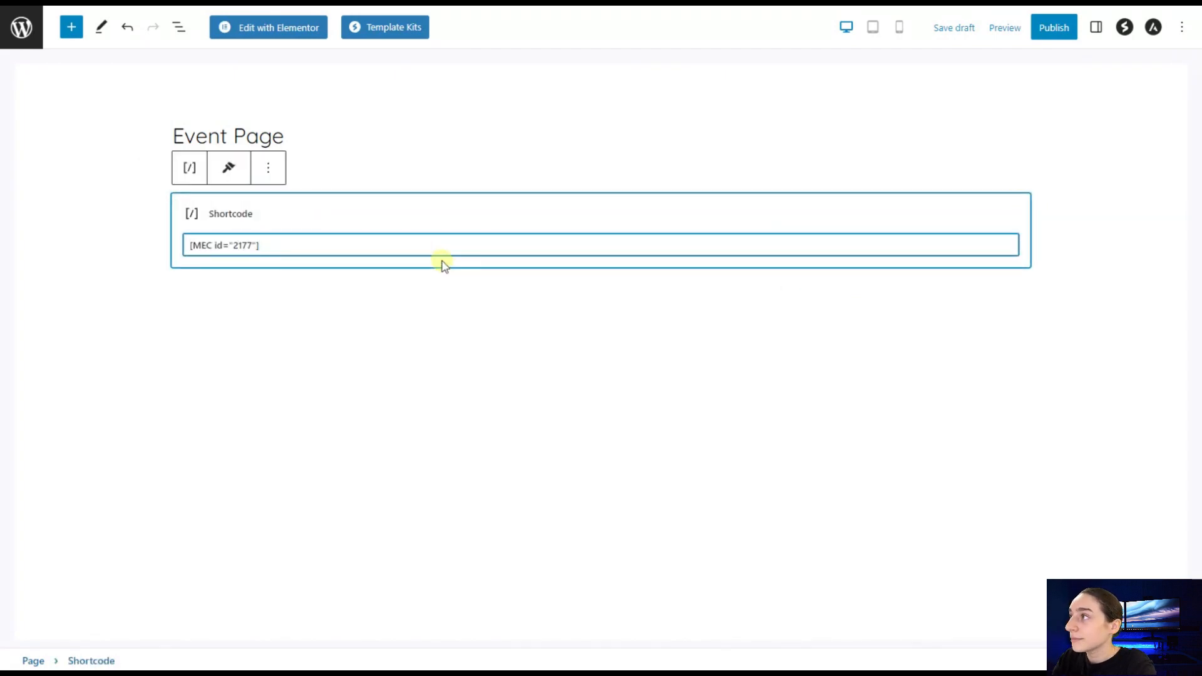
Preview the Event Page in a new tab and look over the event cards in the grid
left_click(1009, 27)
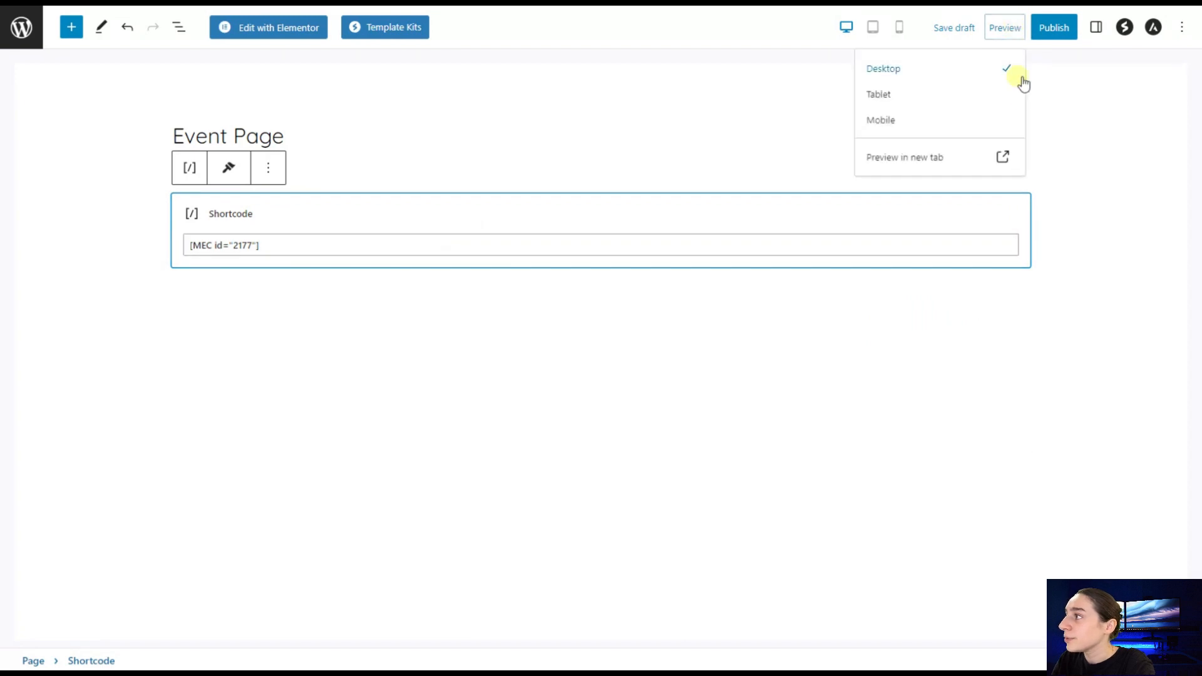
left_click(1003, 158)
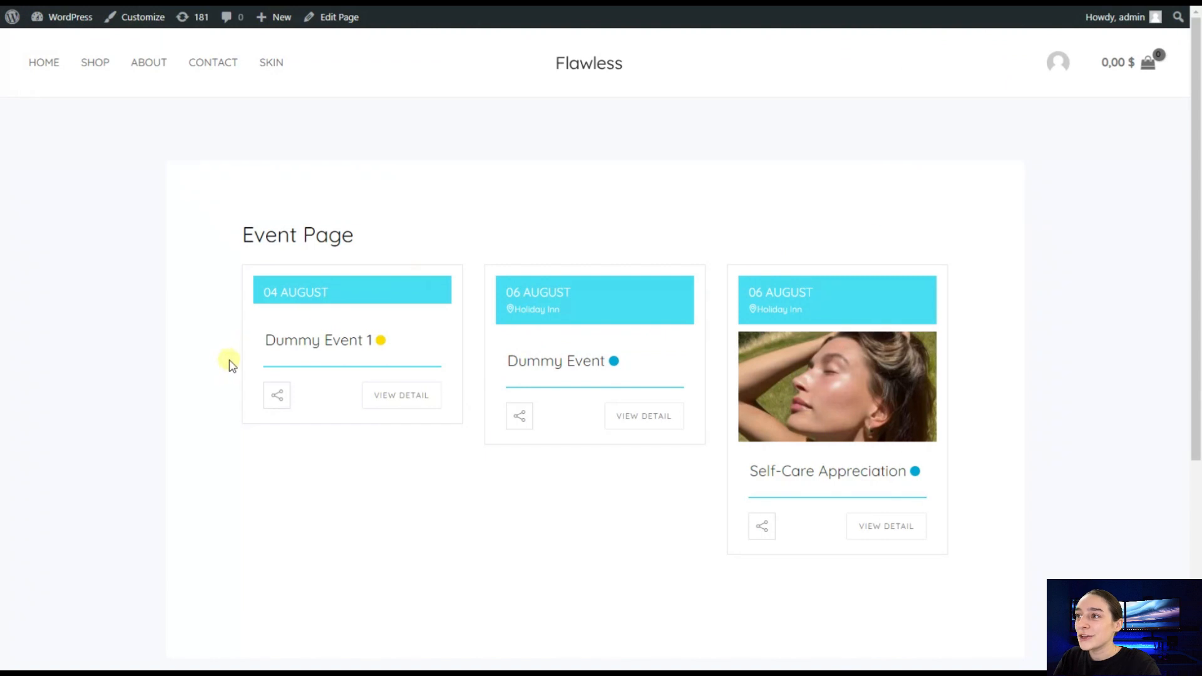
scroll(338, 370, "down", 3)
scroll(583, 259, "up", 3)
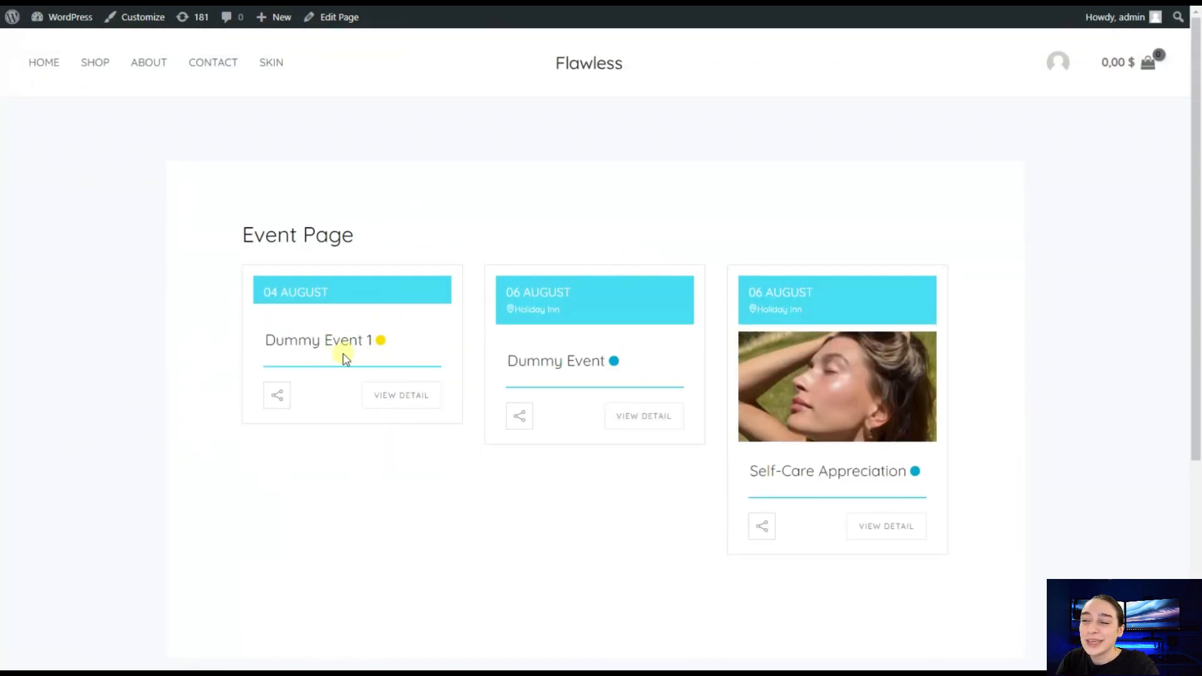
scroll(846, 460, "down", 2)
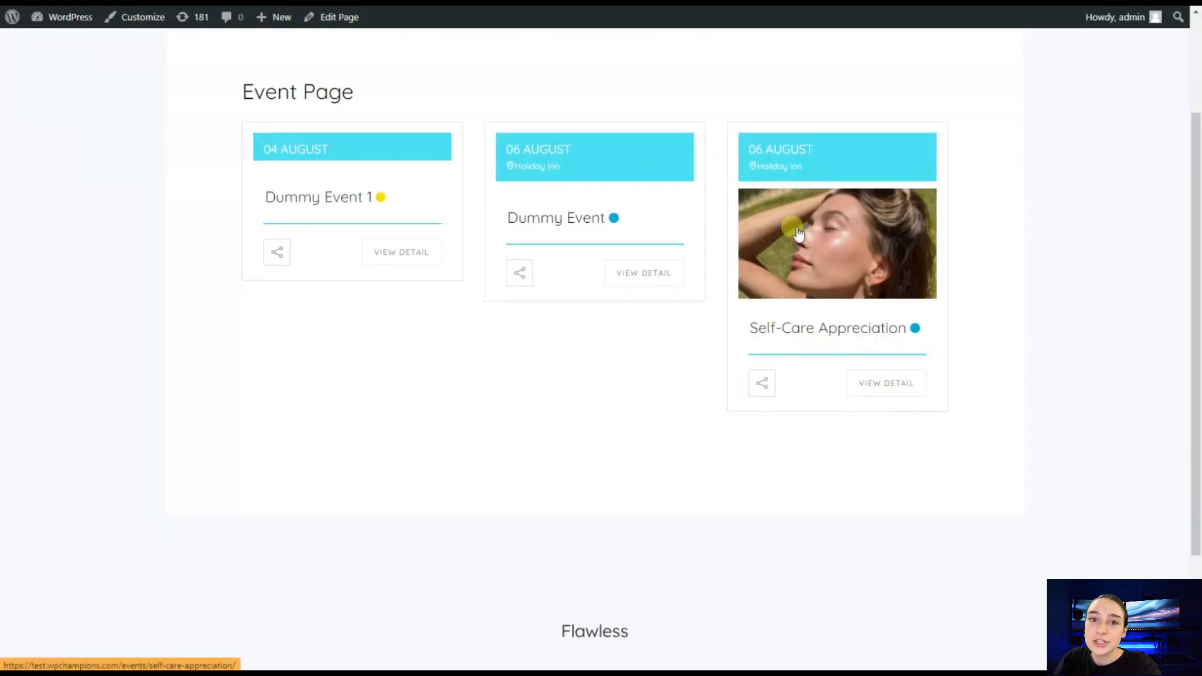
scroll(626, 425, "up", 1)
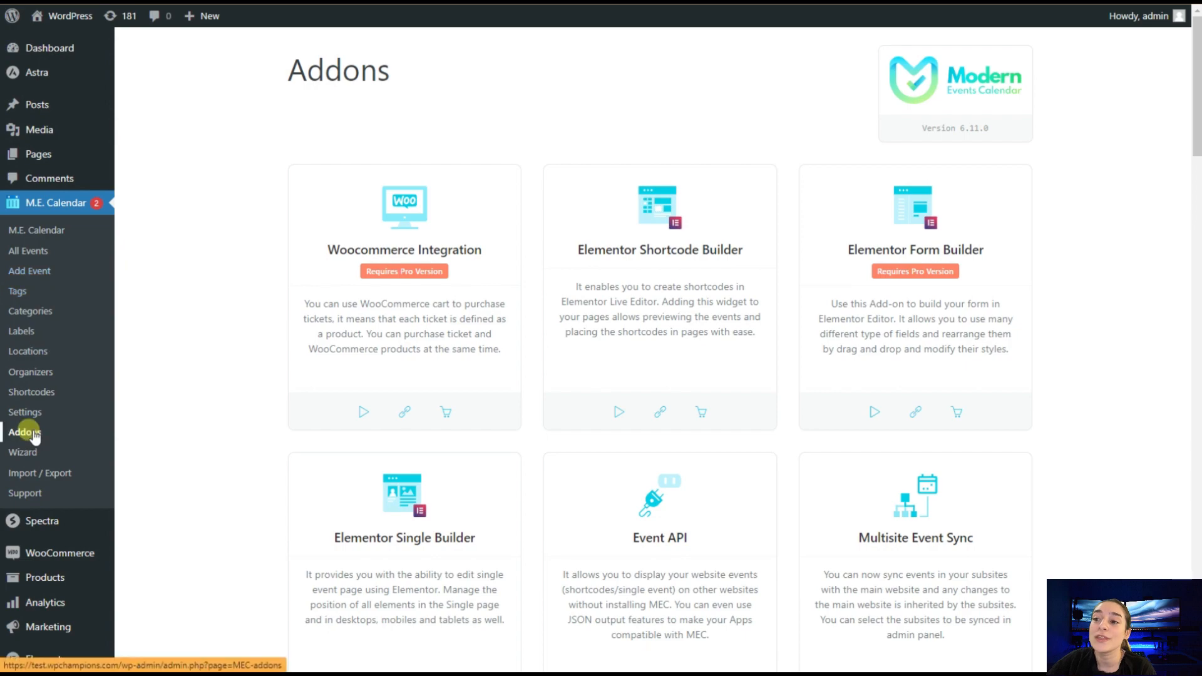
Skim the list of Modern Events Calendar addons to see which extensions are offered
scroll(551, 242, "down", 12)
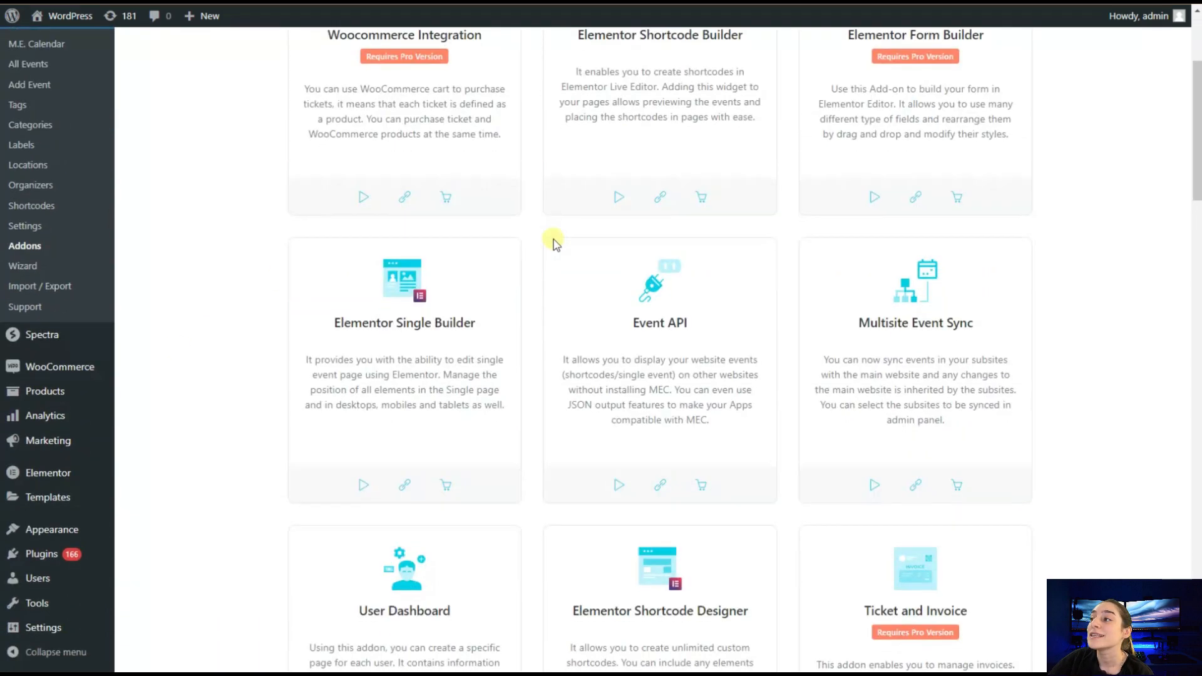
scroll(554, 243, "down", 20)
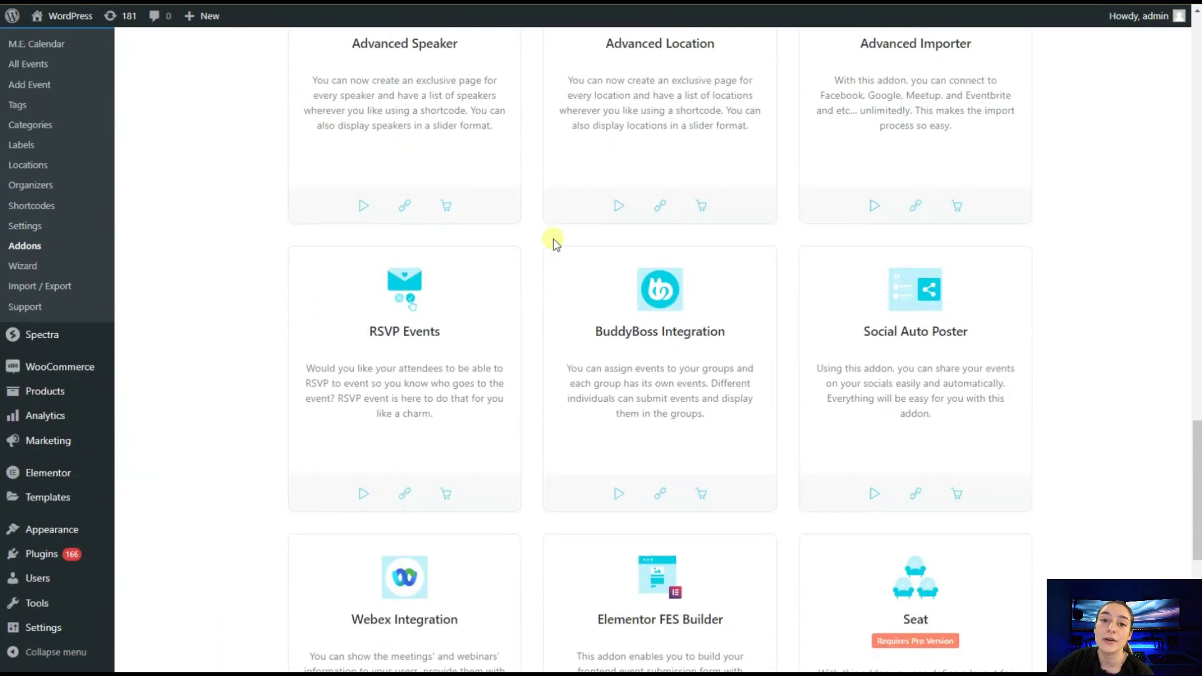
scroll(554, 243, "down", 3)
scroll(554, 242, "up", 17)
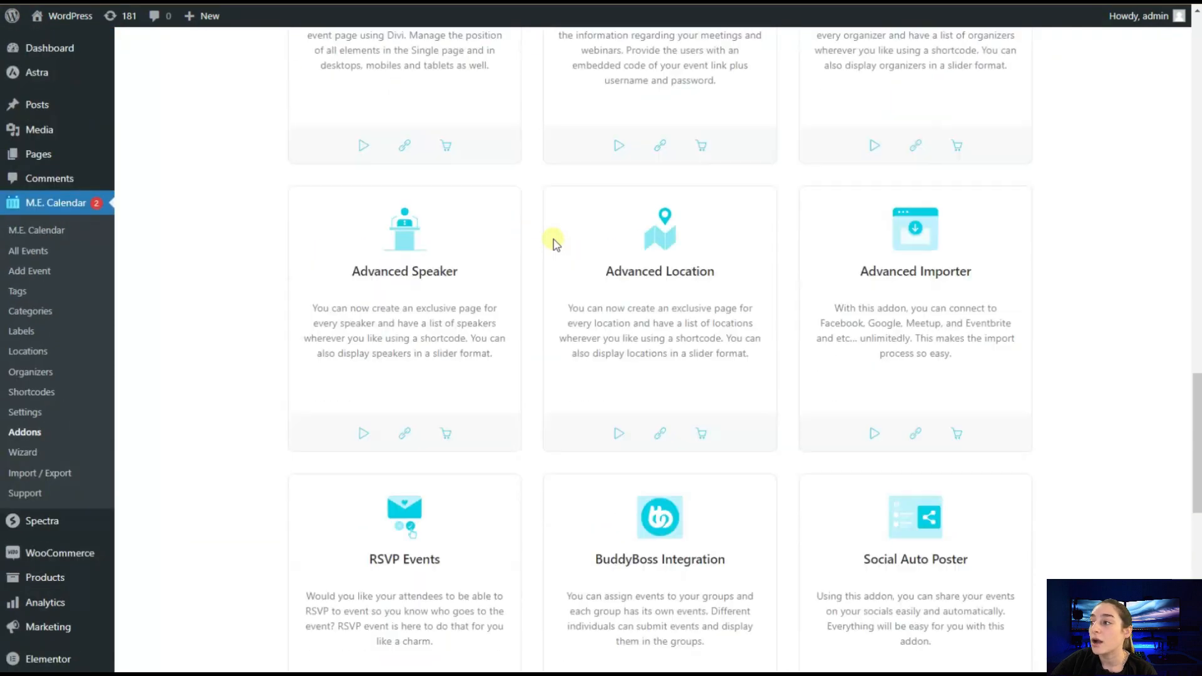
scroll(554, 243, "up", 15)
scroll(571, 316, "down", 4)
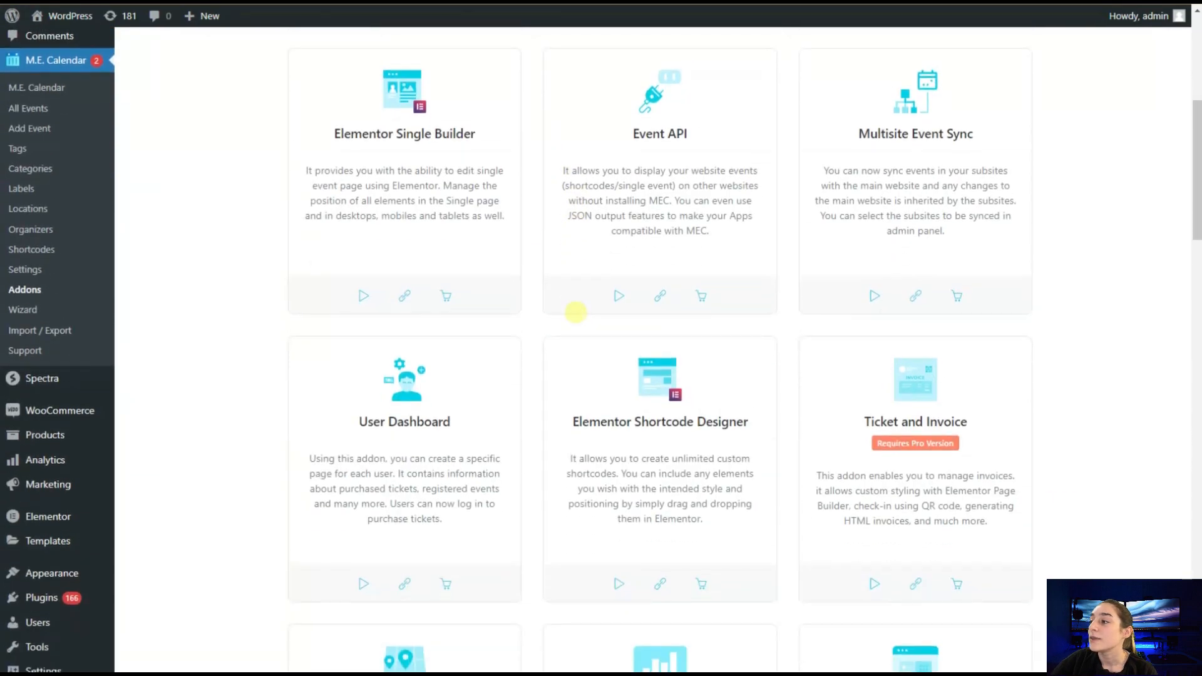
Read the addon descriptions from Advanced Map and Virtual Events through Zoom Integration and Advanced Importer to Elementor FES Builder
scroll(571, 325, "down", 3)
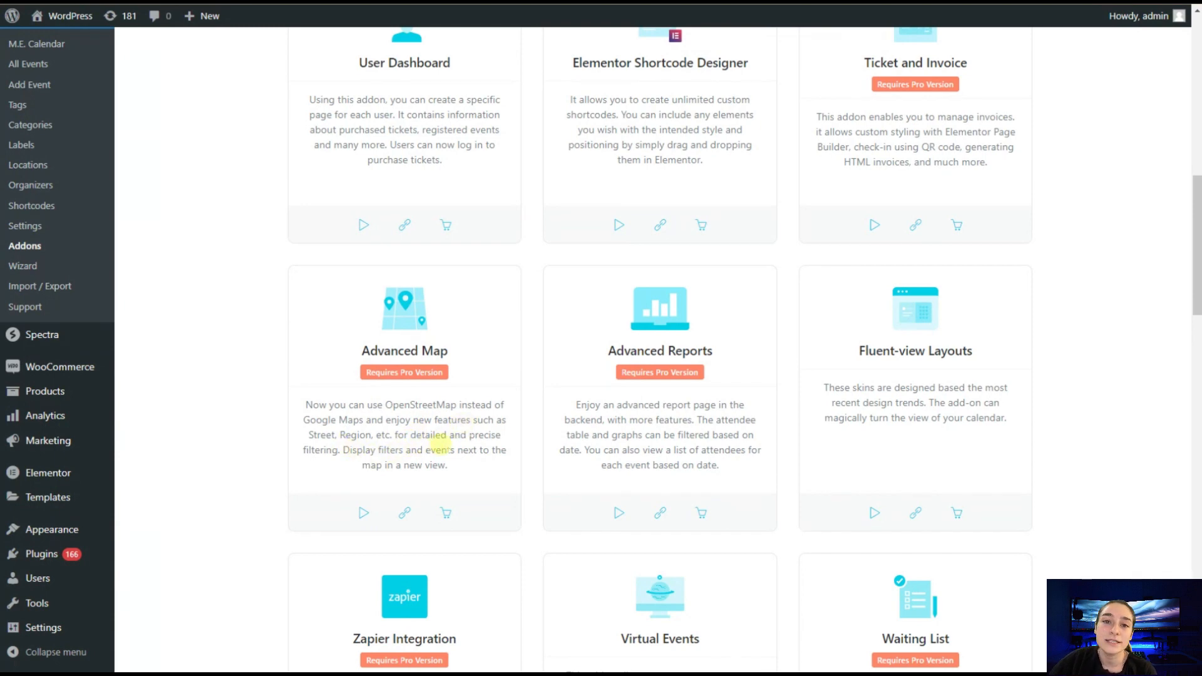
scroll(682, 294, "down", 1)
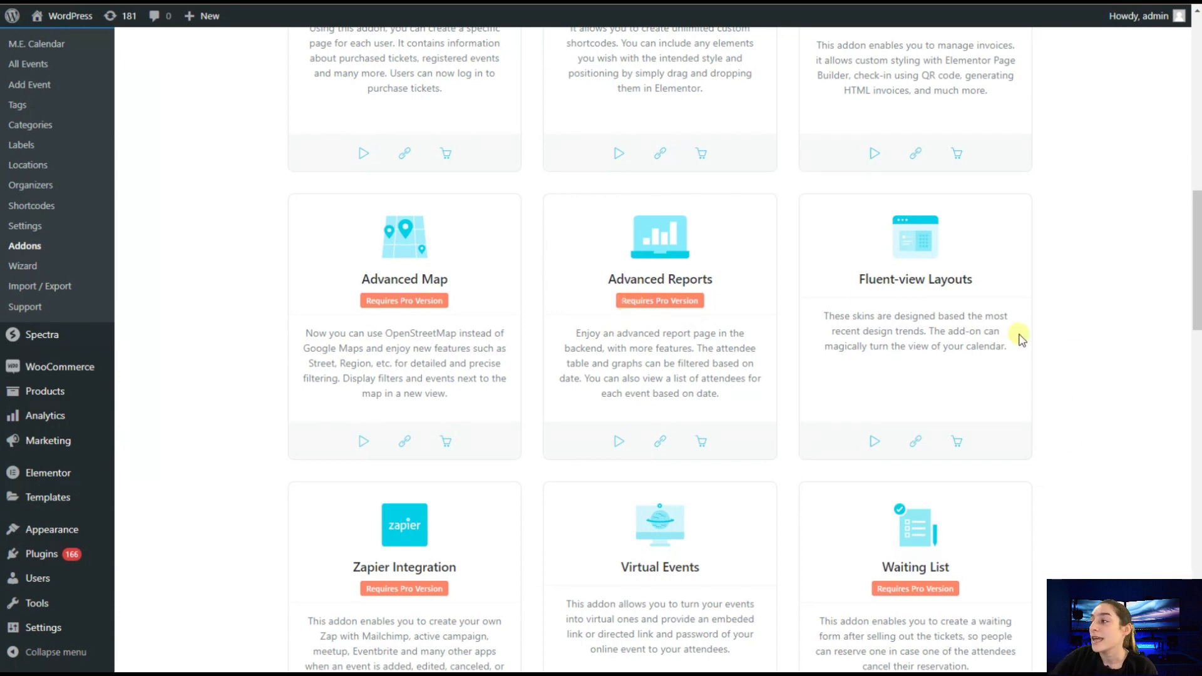
scroll(899, 313, "down", 1)
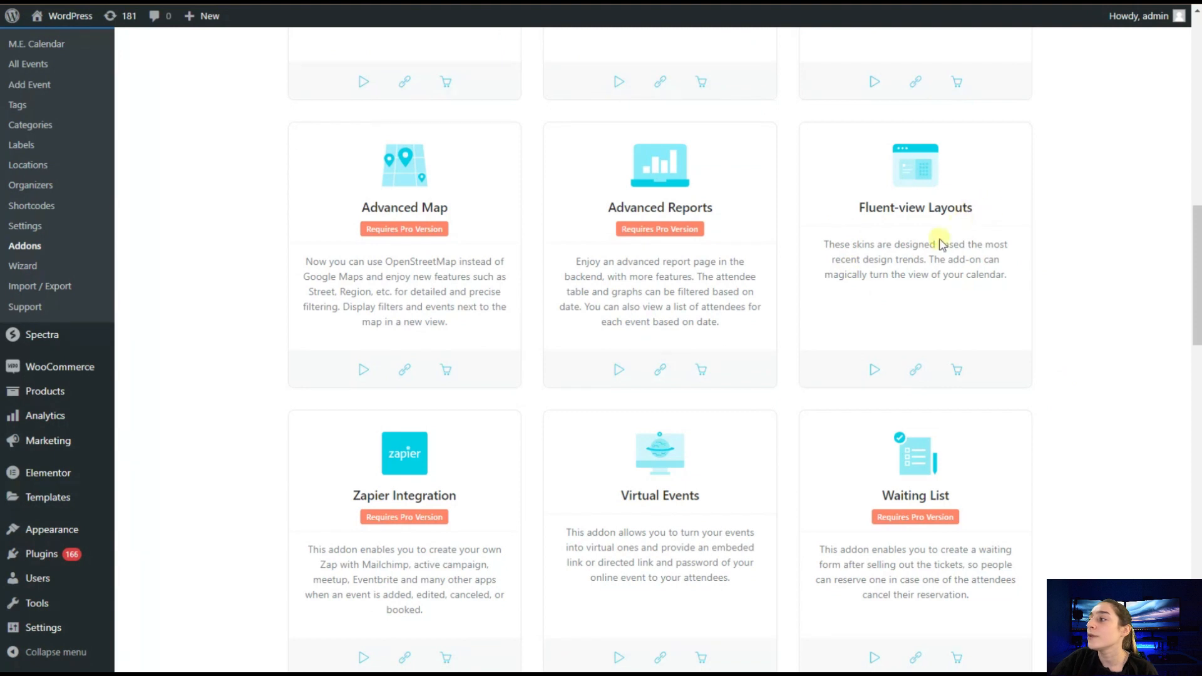
scroll(432, 425, "down", 3)
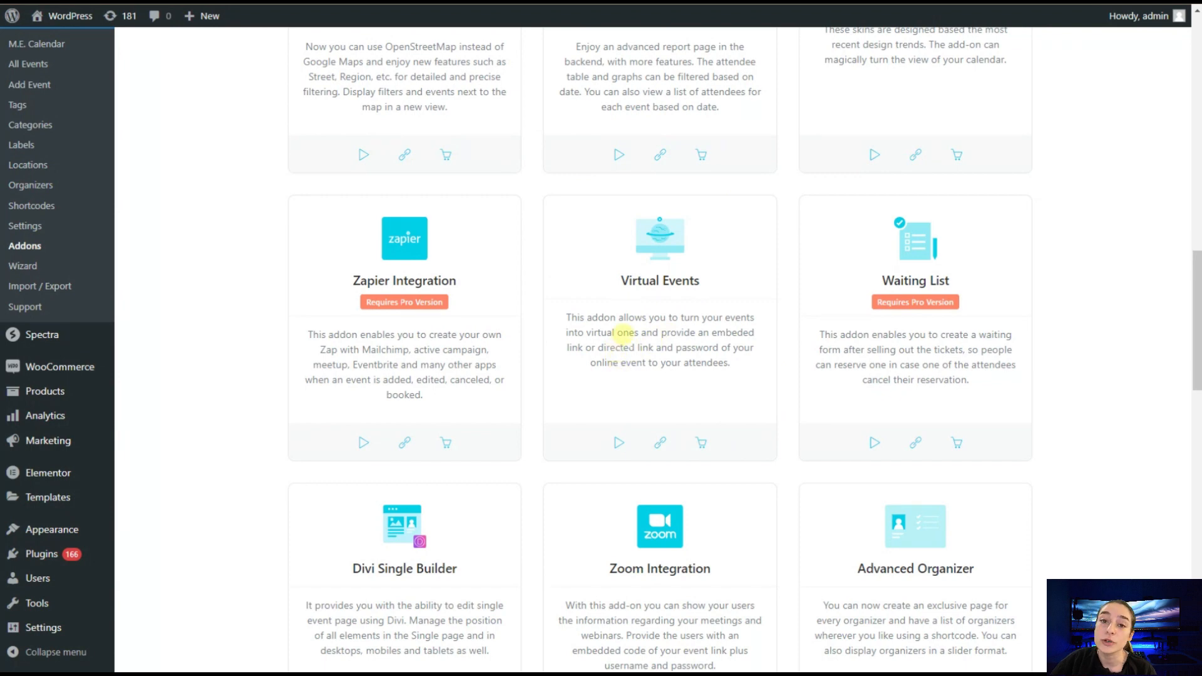
scroll(914, 269, "down", 1)
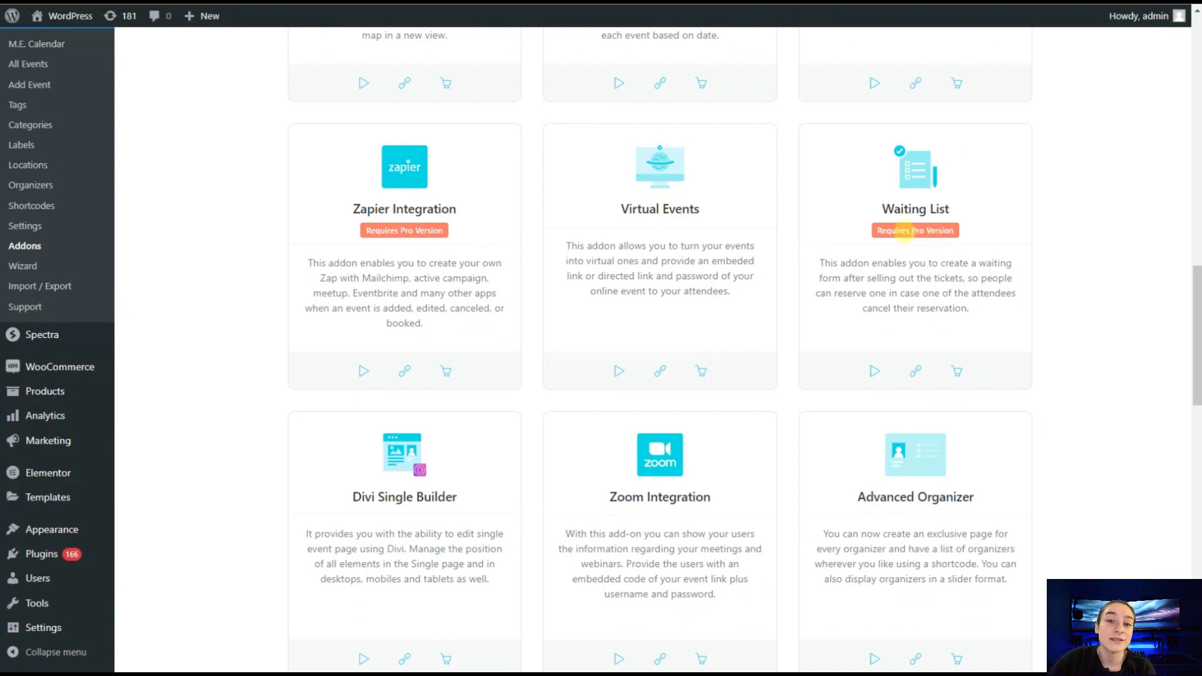
scroll(861, 341, "down", 2)
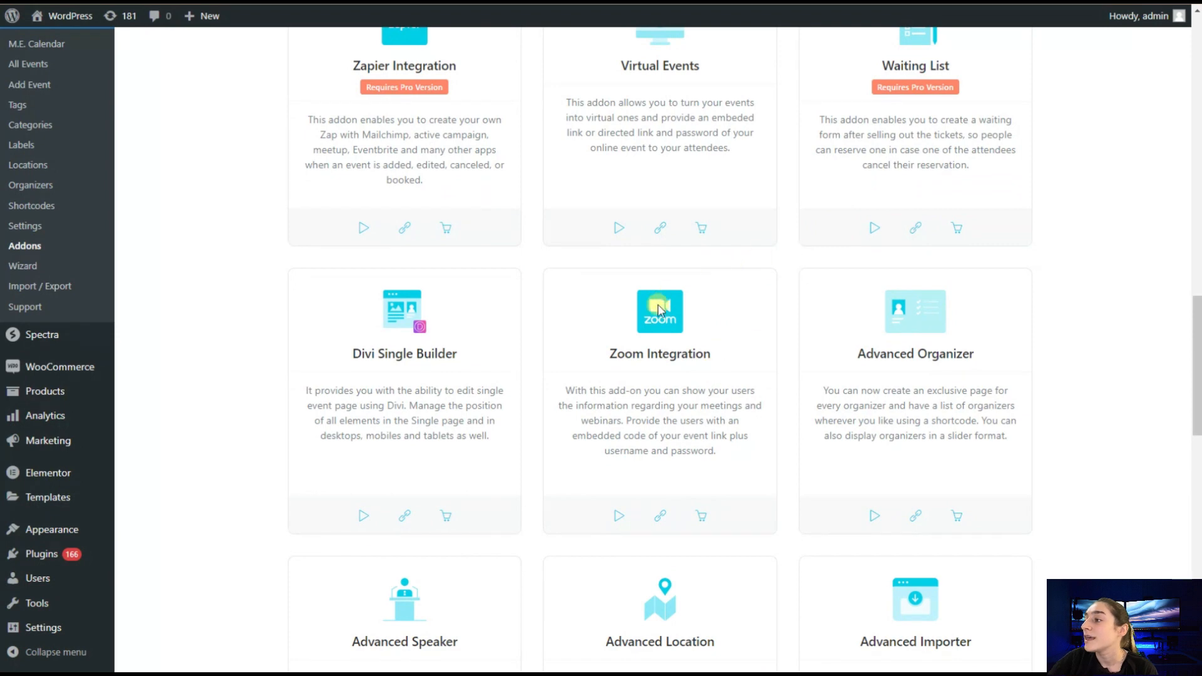
scroll(719, 338, "down", 2)
scroll(685, 284, "down", 4)
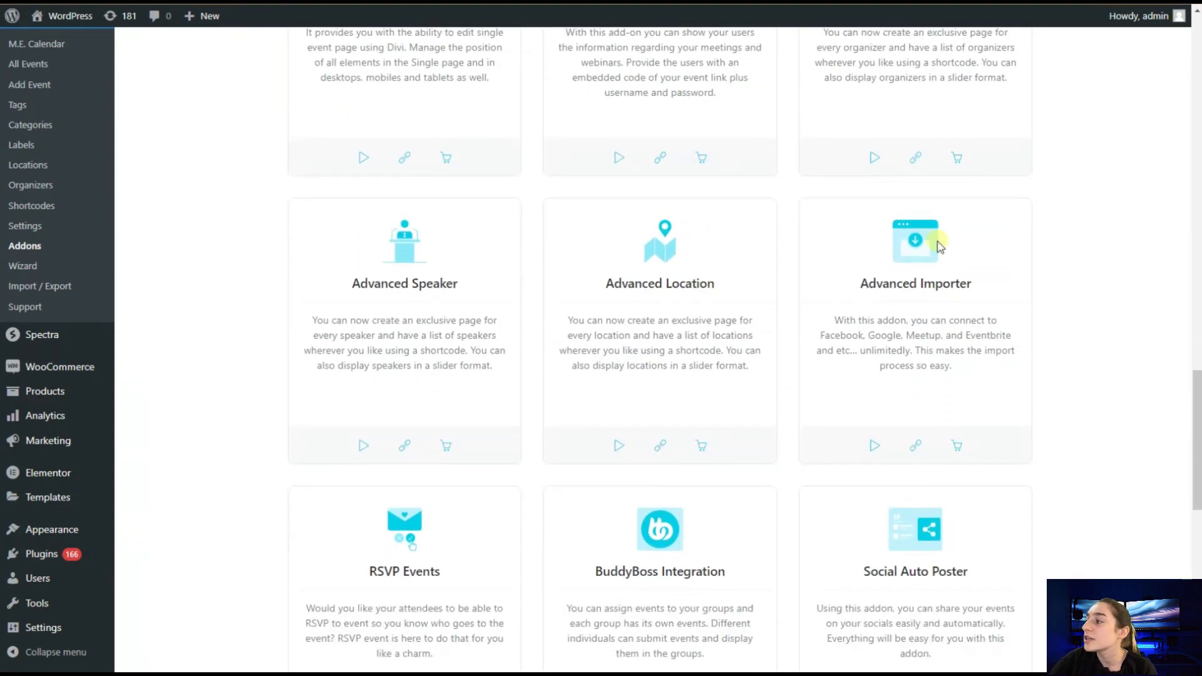
scroll(555, 421, "down", 3)
scroll(620, 310, "down", 5)
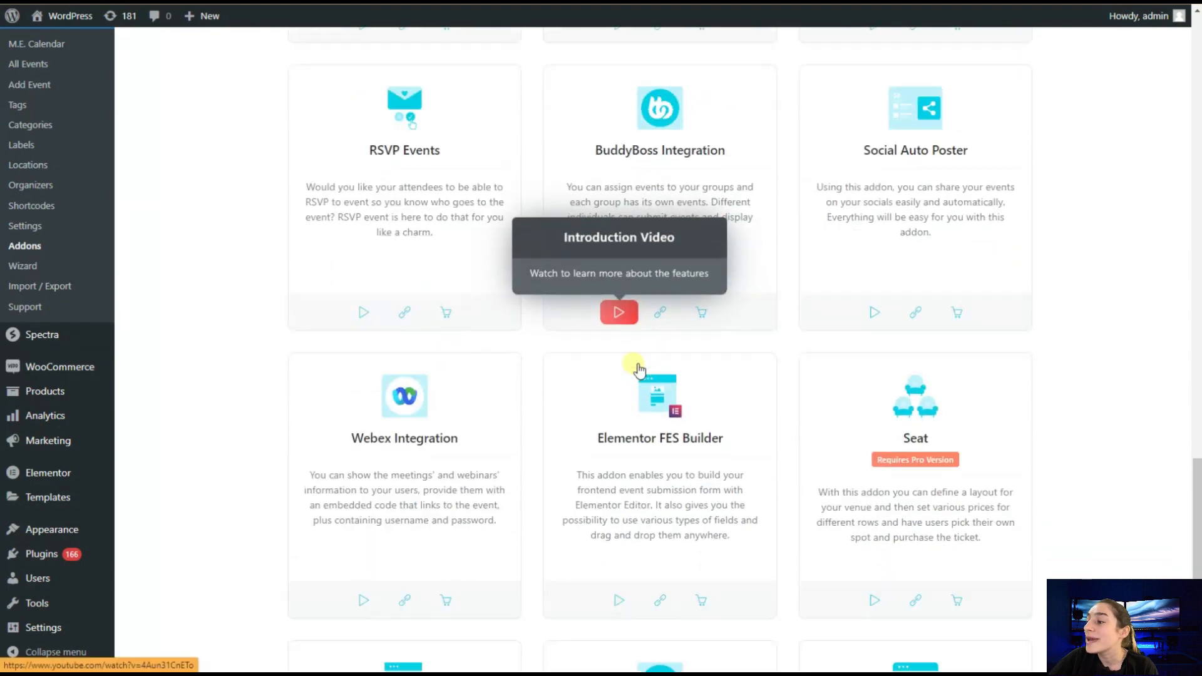